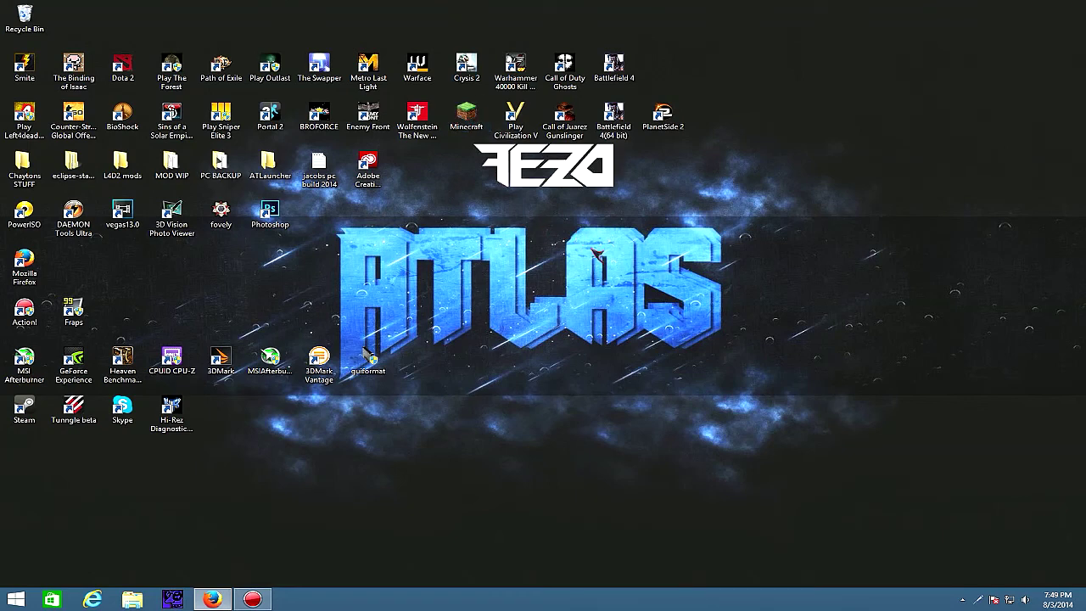
Switch to Firefox and look through the open SEUS, Minecraft Forge, Shaders Mod and OptiFine download pages
{"action": "left_click_drag", "start_coordinate": [731, 336], "coordinate": [342, 225]}
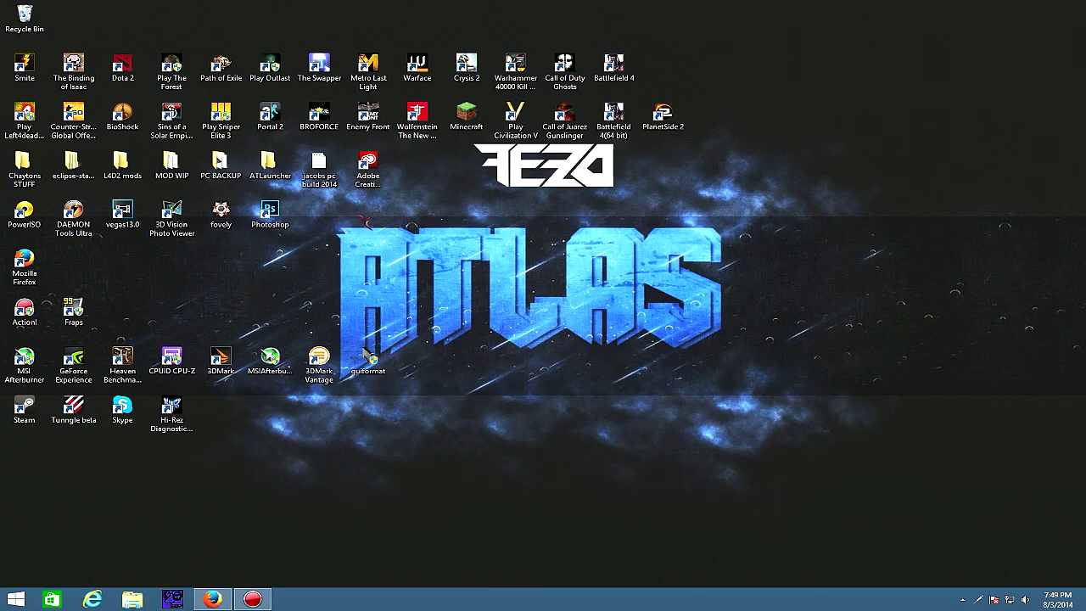
{"action": "left_click", "coordinate": [212, 599]}
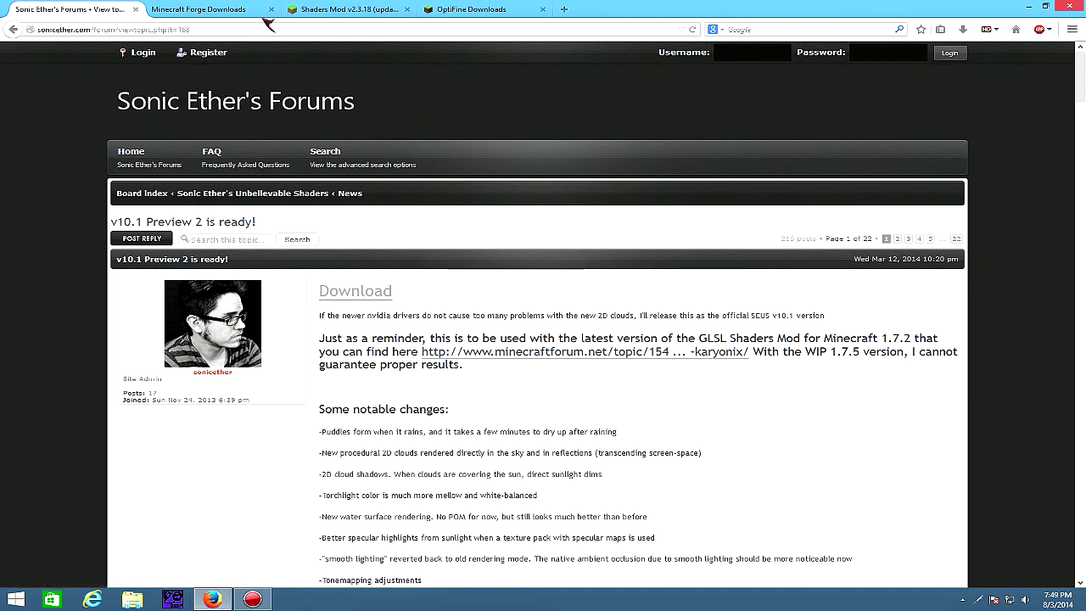
{"action": "key", "text": "ctrl+Tab"}
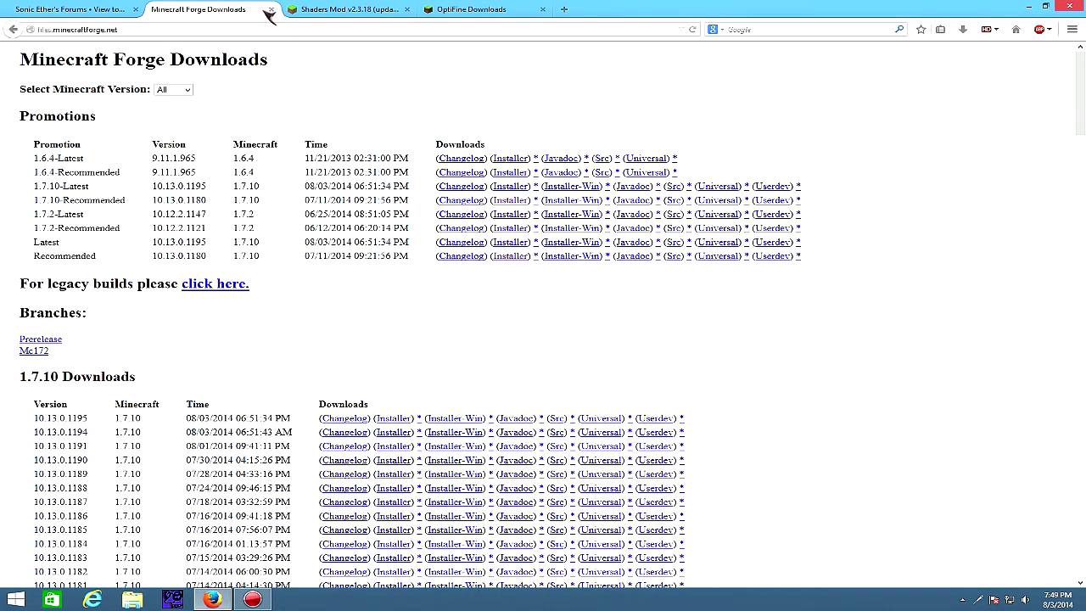
{"action": "left_click", "coordinate": [343, 10]}
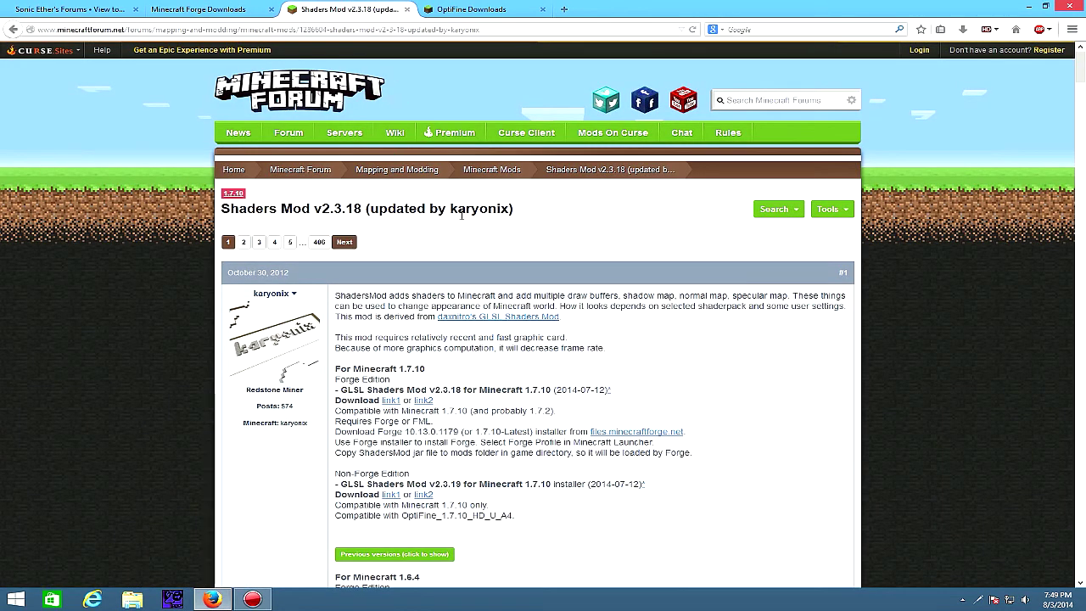
{"action": "left_click_drag", "start_coordinate": [576, 210], "coordinate": [246, 209]}
{"action": "left_click", "coordinate": [136, 105]}
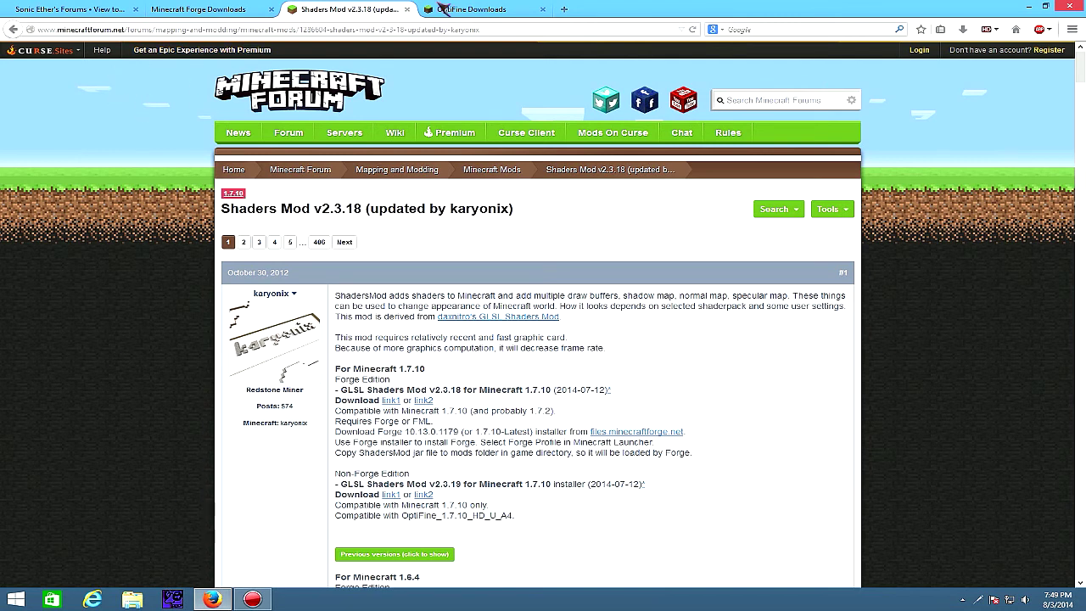
{"action": "left_click", "coordinate": [444, 9]}
{"action": "left_click", "coordinate": [102, 10]}
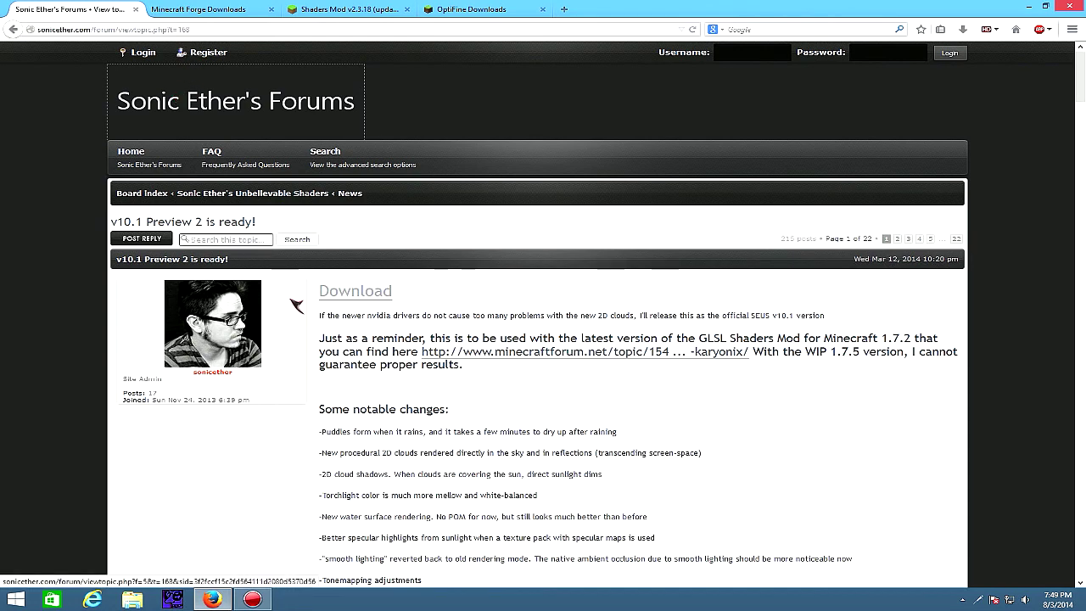
Request the SEUS v10.1 Preview 2 download and the Forge installer for Minecraft 1.7.10, leaving both ad pages waiting
{"action": "left_click", "coordinate": [364, 291]}
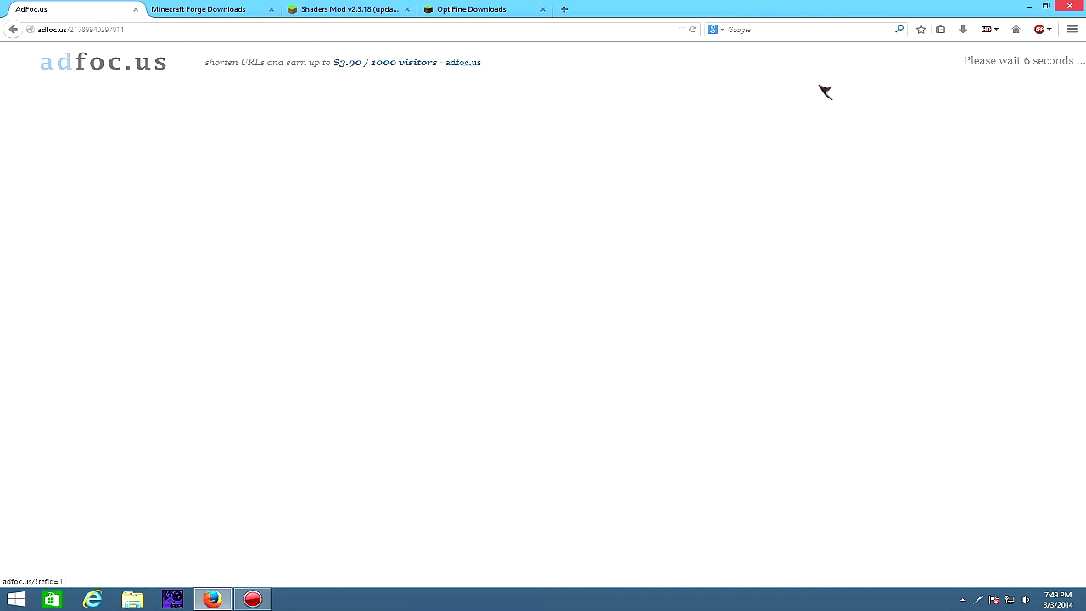
{"action": "left_click", "coordinate": [246, 10]}
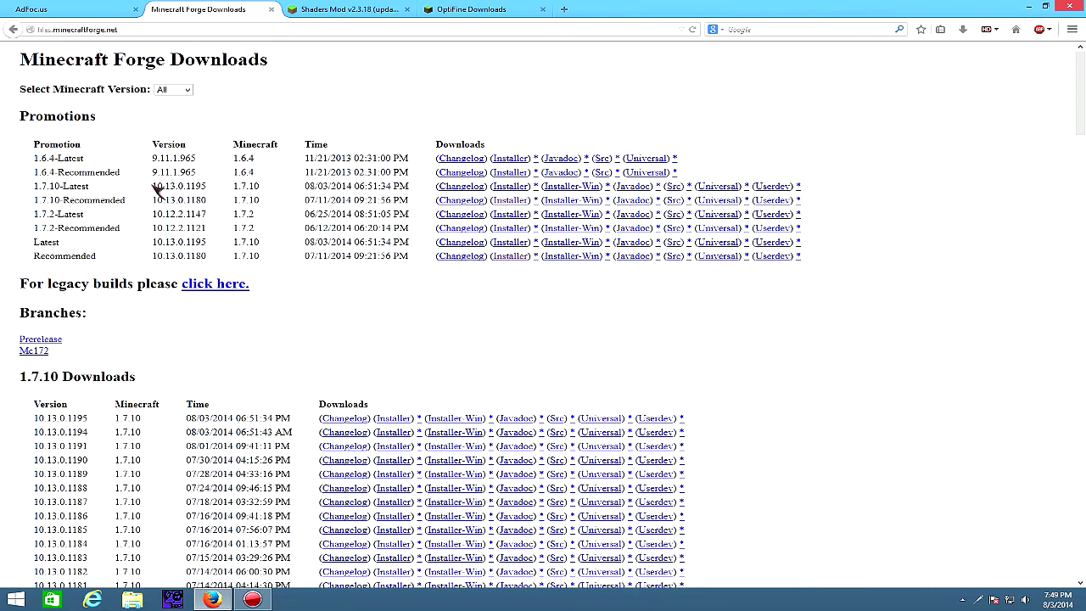
{"action": "left_click", "coordinate": [510, 187]}
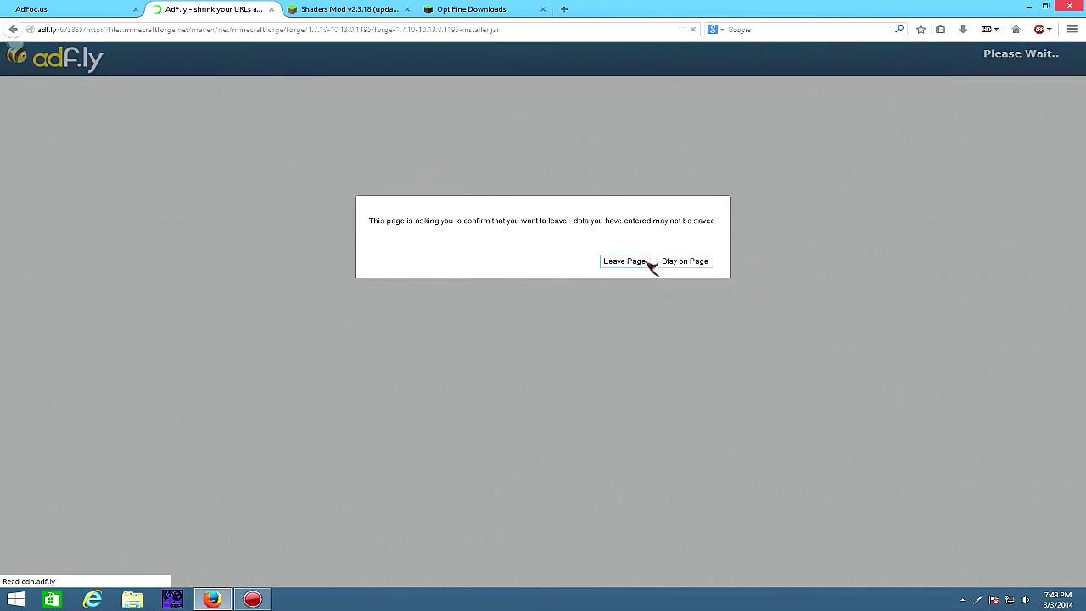
{"action": "left_click", "coordinate": [646, 262]}
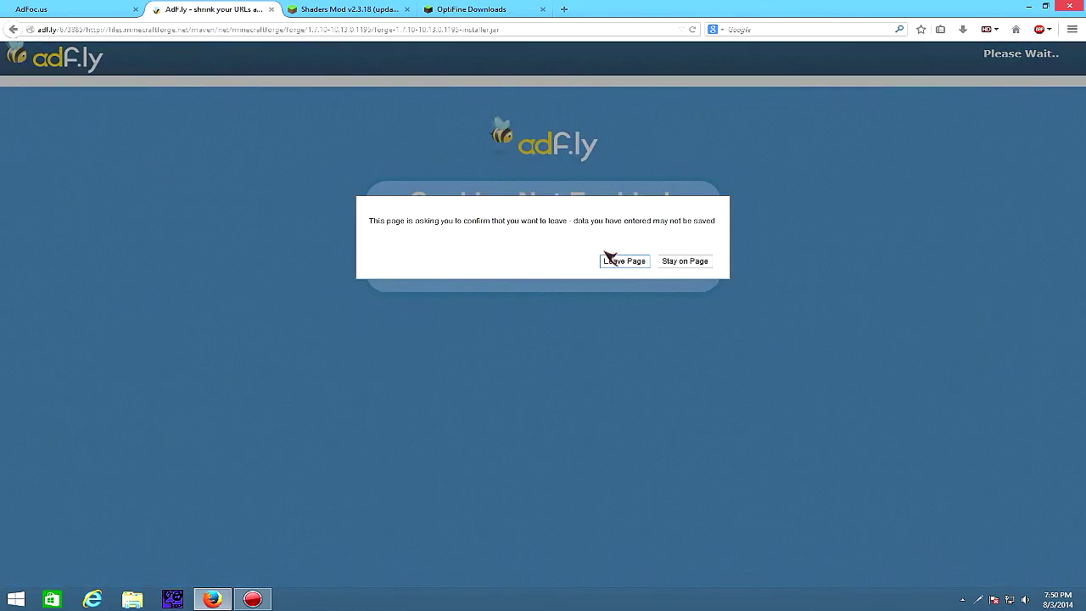
{"action": "left_click", "coordinate": [611, 259]}
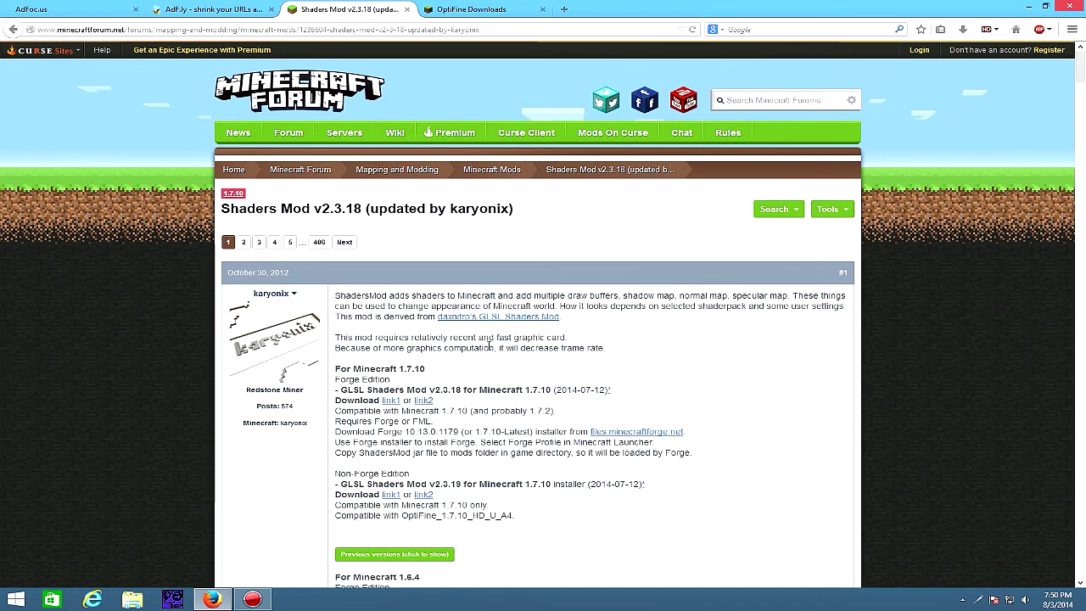
Download the Forge edition of GLSL Shaders Mod v2.3.18 for Minecraft 1.7.10 from its first link through Dropbox
{"action": "scroll", "coordinate": [399, 272], "scroll_direction": "down", "scroll_amount": 3}
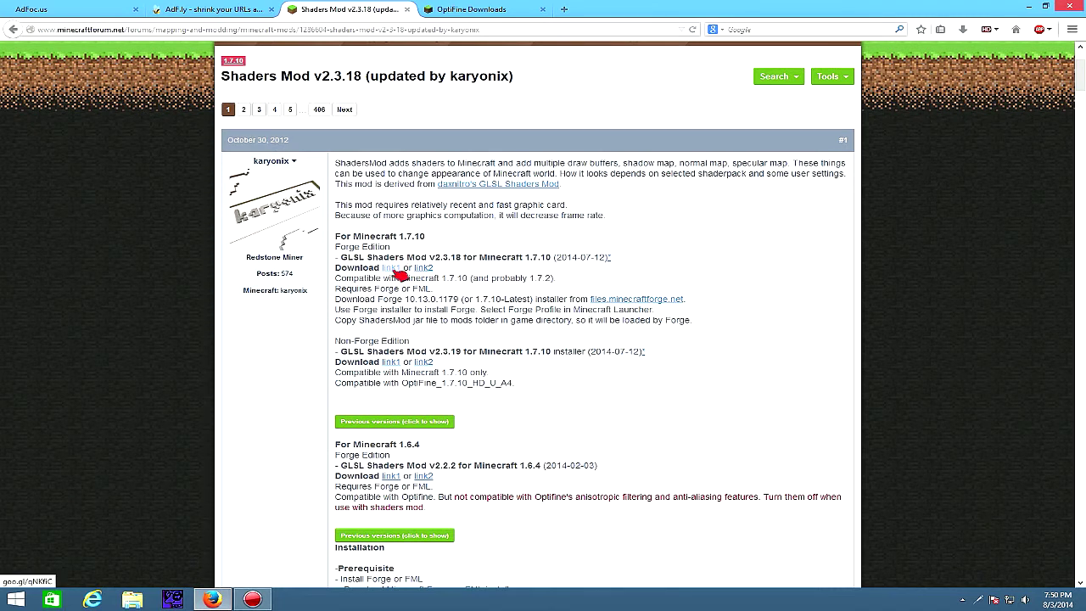
{"action": "left_click", "coordinate": [392, 268]}
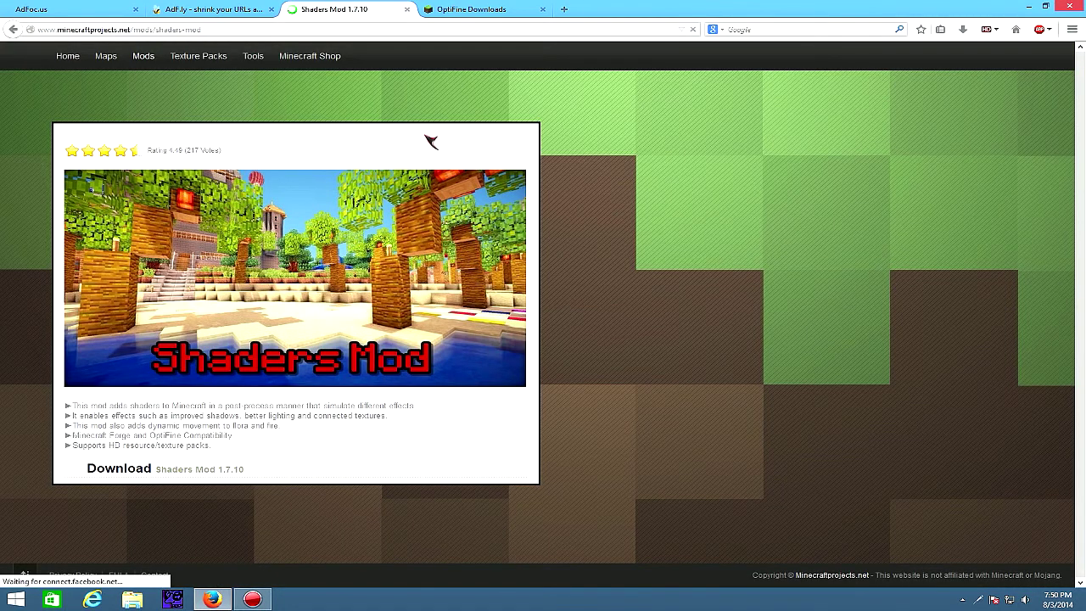
{"action": "left_click", "coordinate": [308, 468]}
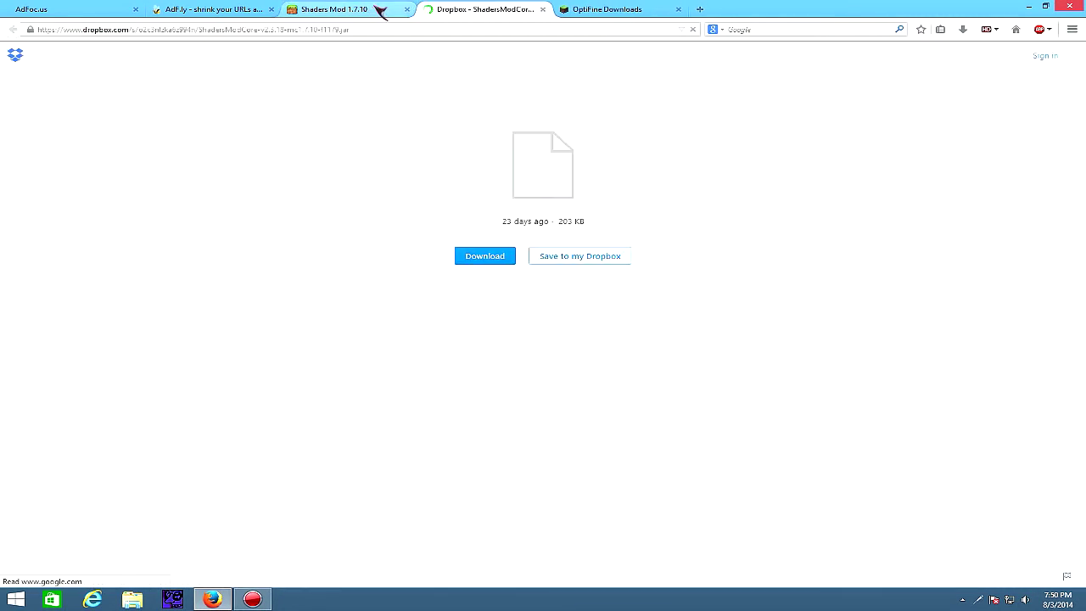
{"action": "left_click", "coordinate": [397, 11]}
{"action": "left_click", "coordinate": [406, 10]}
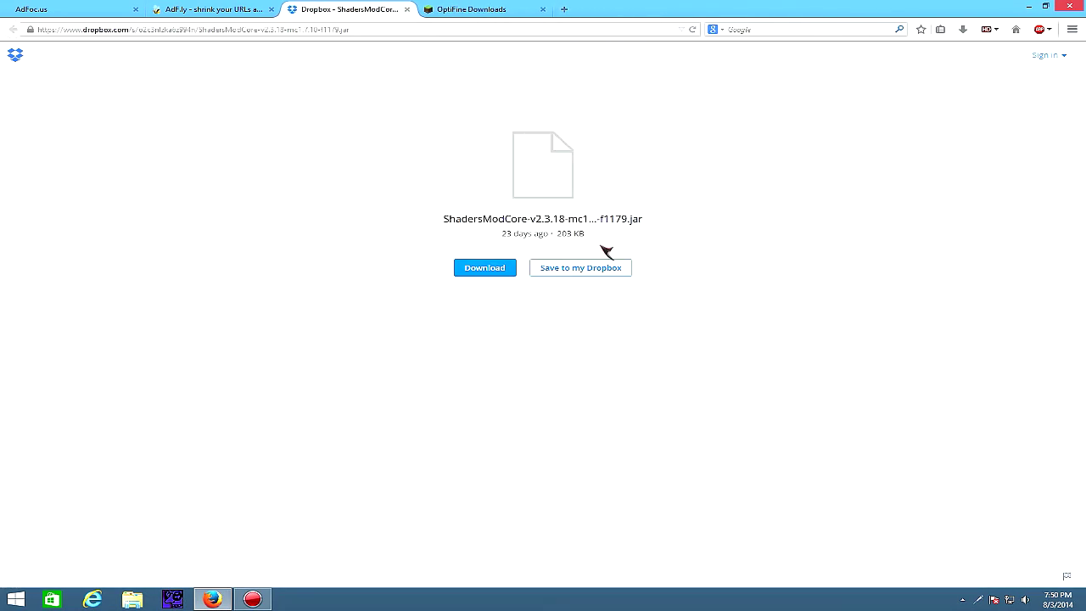
{"action": "left_click", "coordinate": [509, 273]}
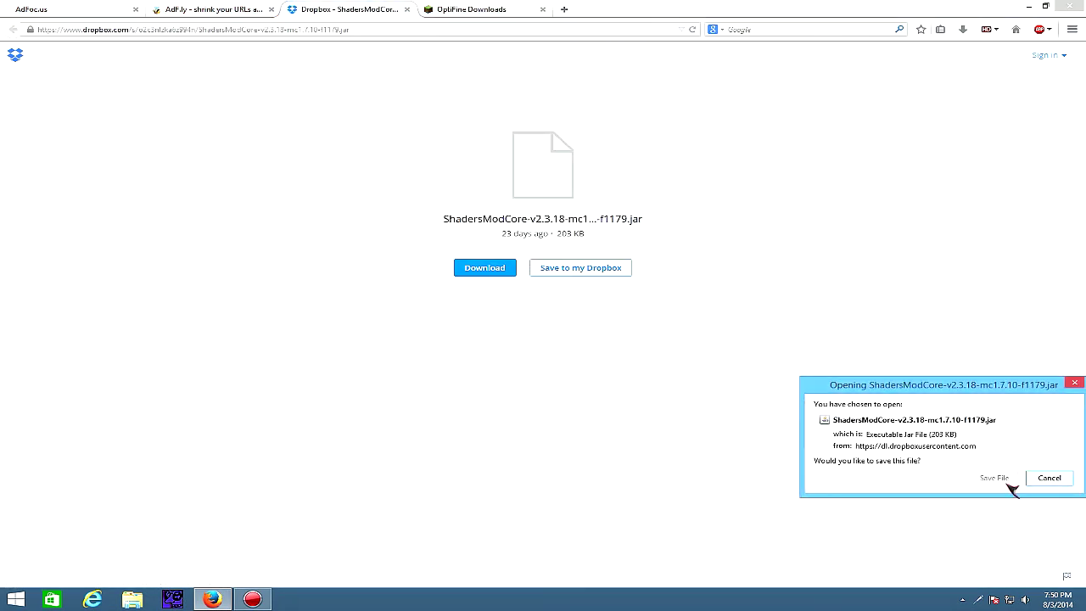
{"action": "left_click", "coordinate": [1008, 482]}
Shrink the browser window, place the downloaded ShadersModCore jar on the desktop and close its Dropbox page
{"action": "left_click", "coordinate": [1045, 7]}
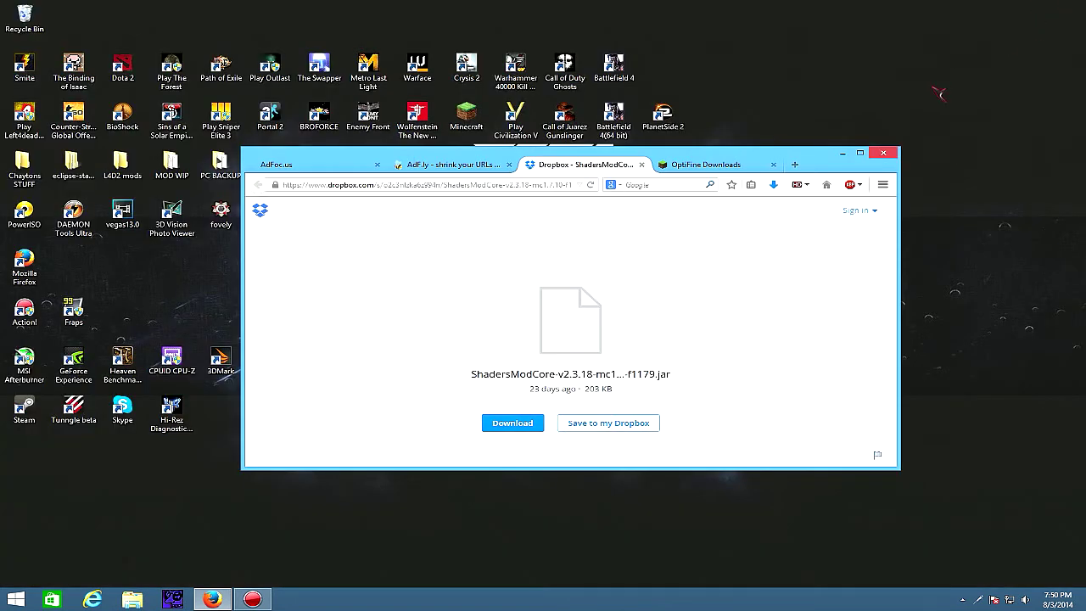
{"action": "left_click", "coordinate": [775, 186]}
{"action": "left_click_drag", "start_coordinate": [752, 208], "coordinate": [839, 72]}
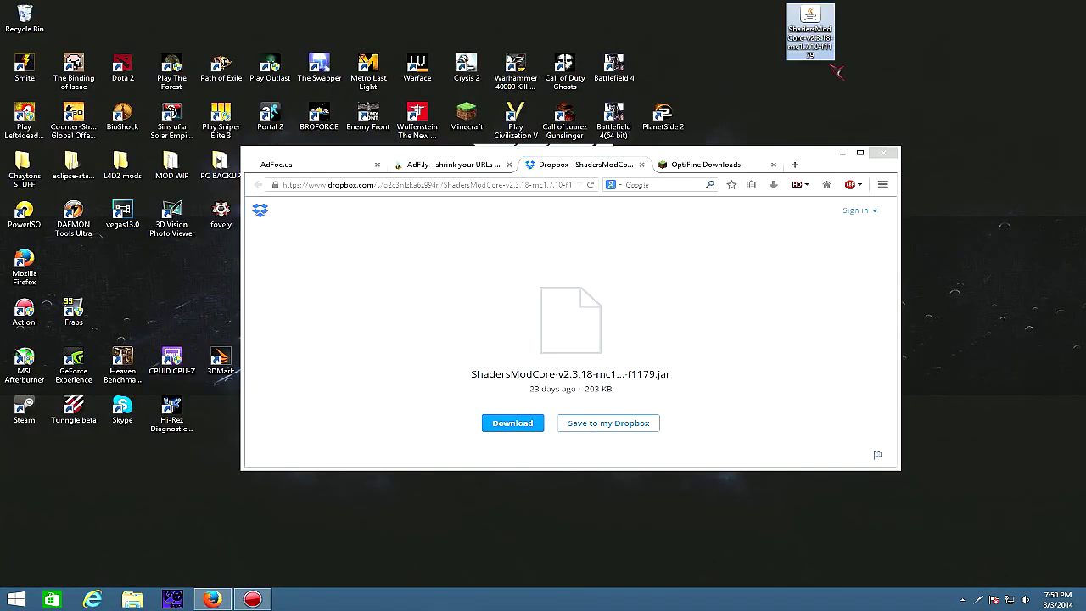
{"action": "left_click", "coordinate": [642, 164]}
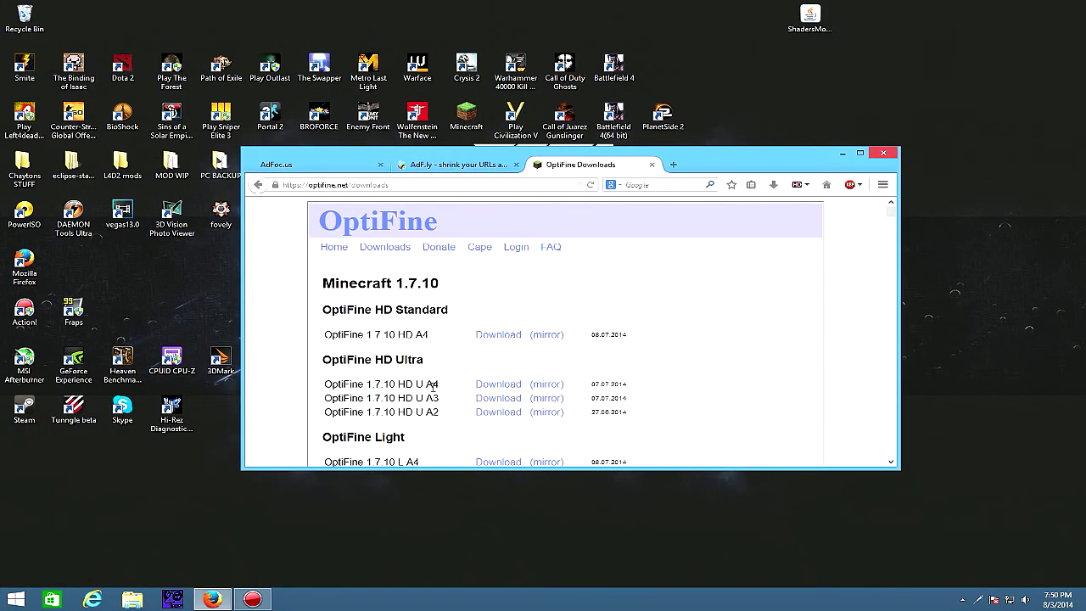
Download OptiFine 1.7.10 HD U A4 from its mirror and check the download's progress
{"action": "left_click", "coordinate": [560, 384]}
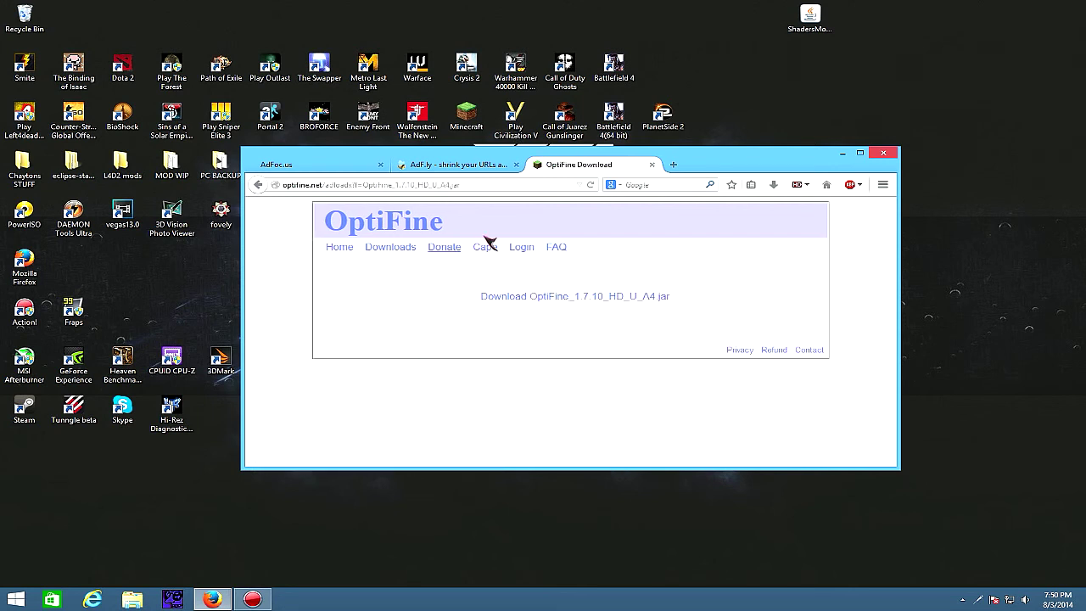
{"action": "left_click", "coordinate": [643, 303]}
{"action": "left_click", "coordinate": [993, 572]}
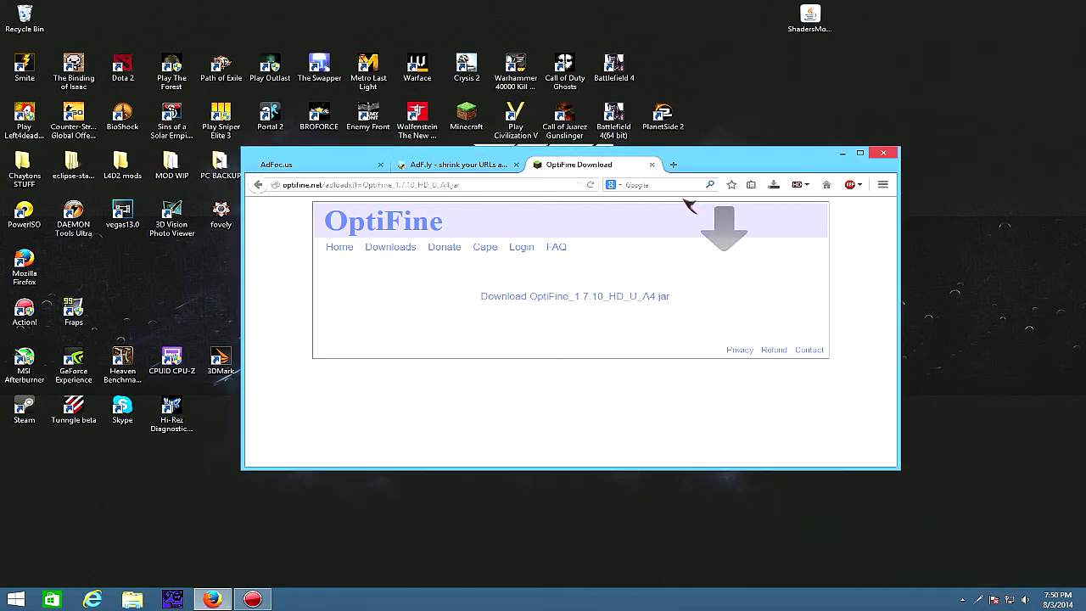
{"action": "left_click", "coordinate": [773, 185]}
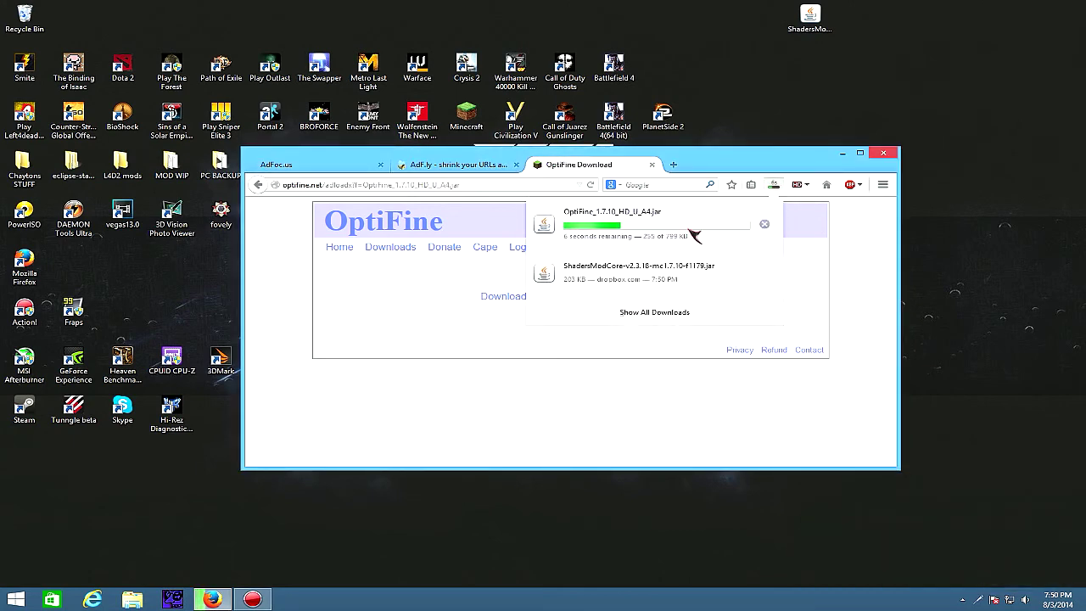
{"action": "left_click", "coordinate": [320, 250]}
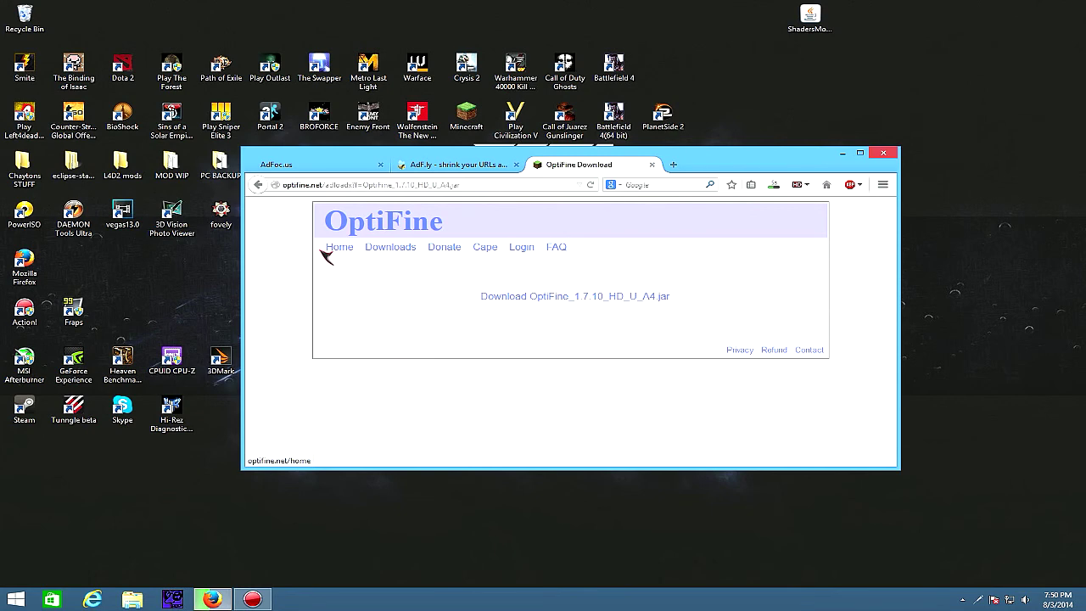
Skip the adf.ly ad, save forge-1.7.10-10.13.0.1180-installer.jar and place it on the desktop
{"action": "left_click", "coordinate": [506, 166]}
{"action": "left_click", "coordinate": [855, 216]}
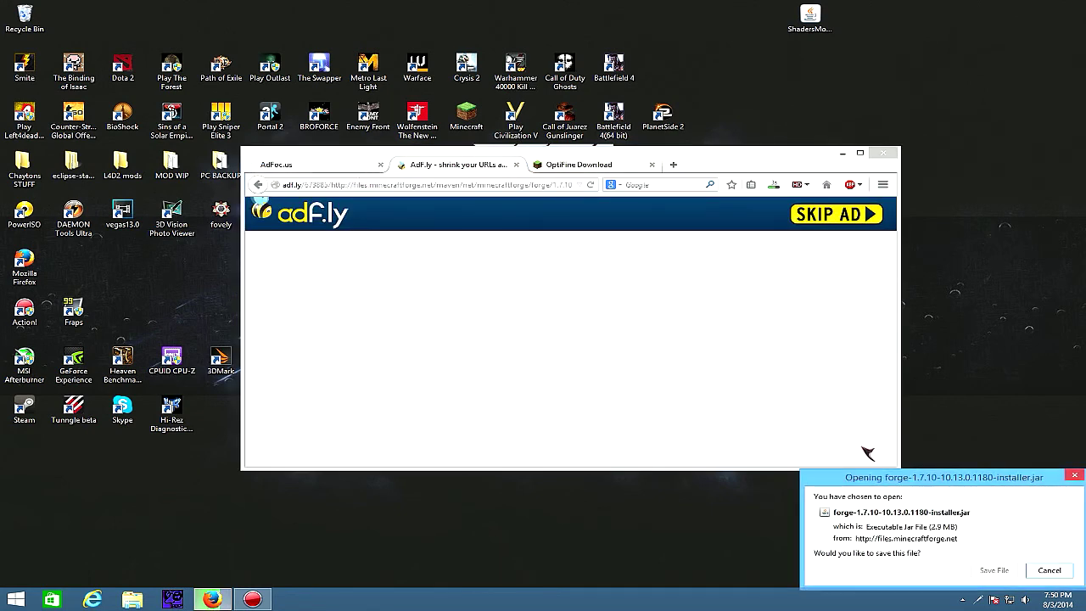
{"action": "left_click", "coordinate": [997, 570]}
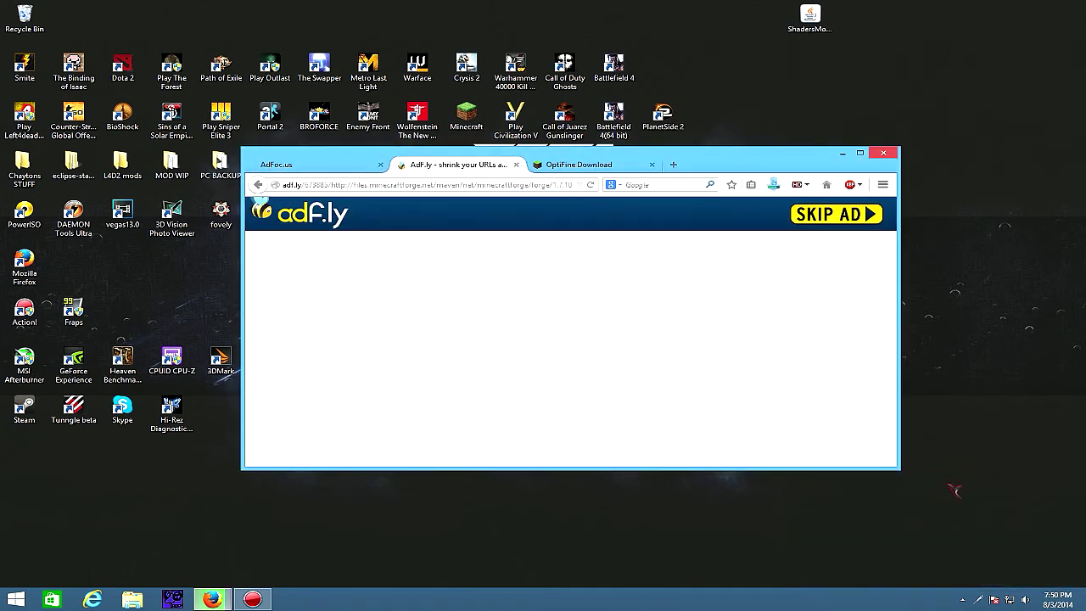
{"action": "left_click", "coordinate": [777, 188]}
{"action": "left_click_drag", "start_coordinate": [819, 219], "coordinate": [904, 51]}
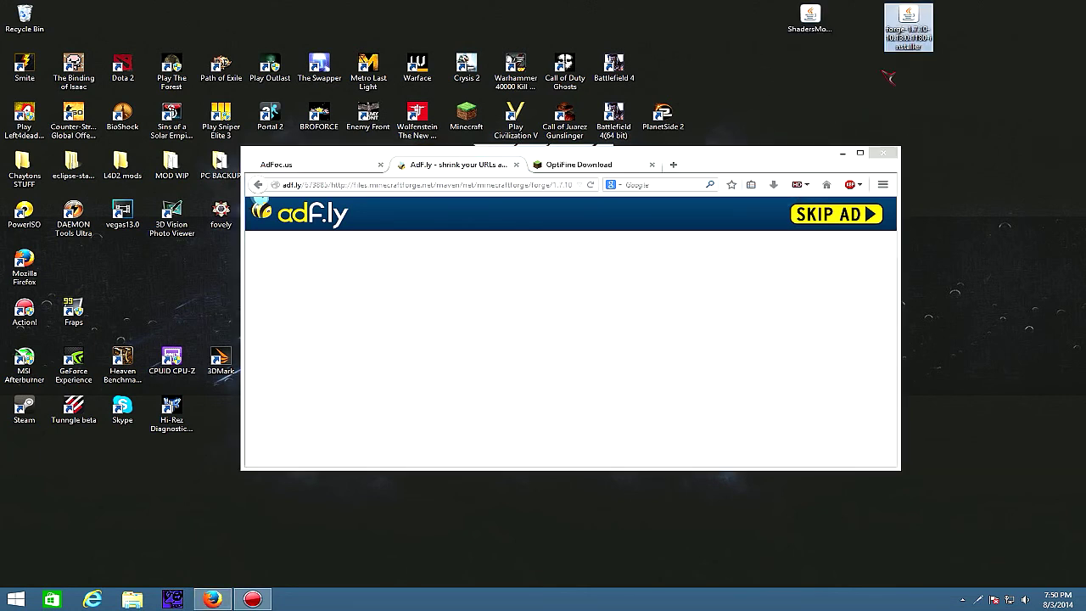
Place the downloaded OptiFine_1.7.10_HD_U_A4 jar on the desktop and close the adf.ly and OptiFine pages
{"action": "left_click", "coordinate": [773, 186]}
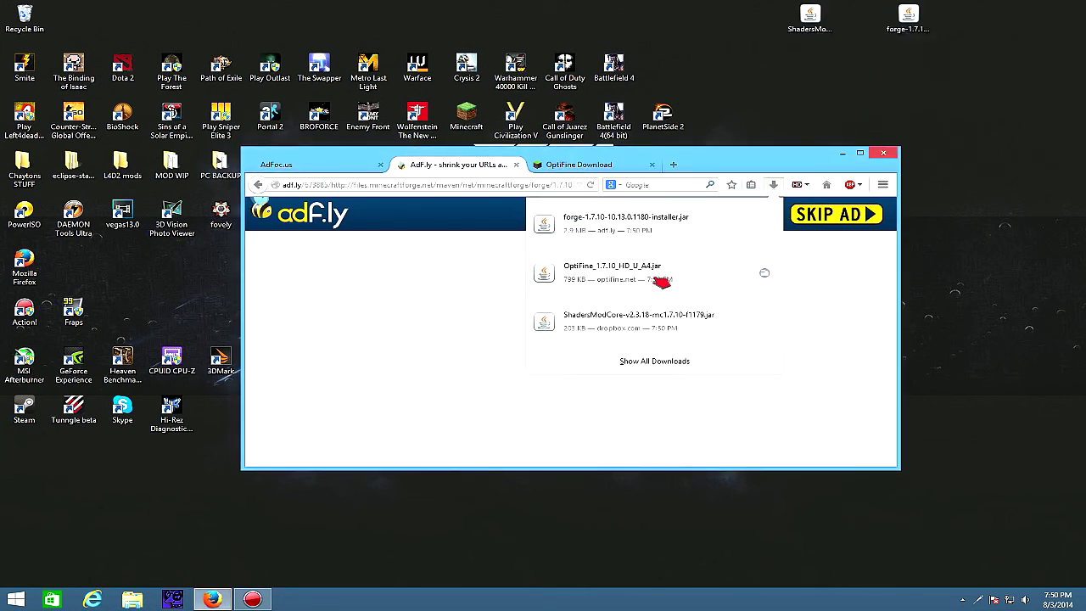
{"action": "left_click_drag", "start_coordinate": [662, 282], "coordinate": [870, 76]}
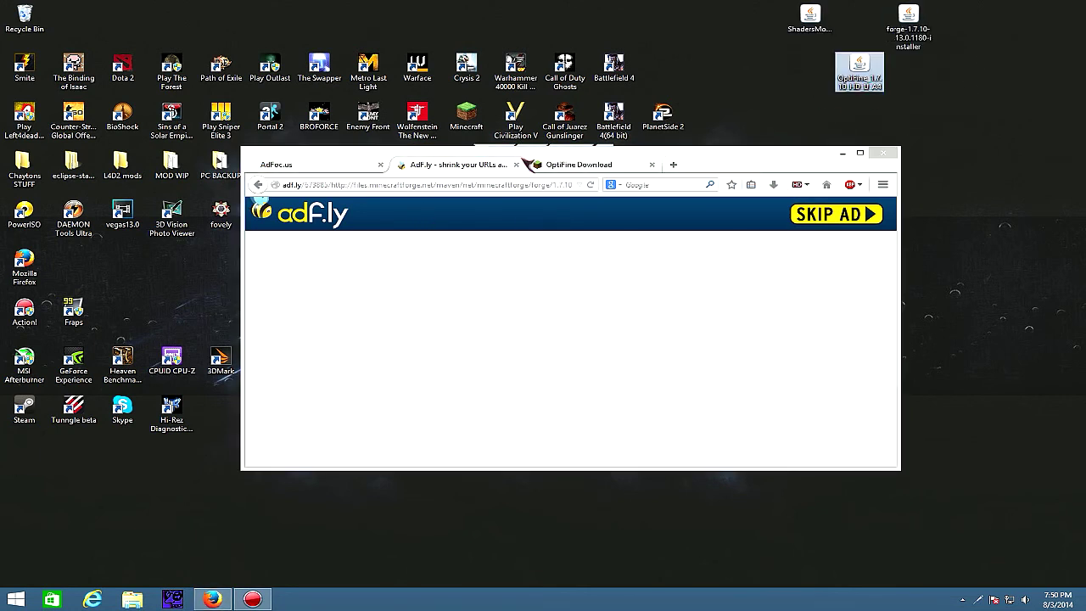
{"action": "left_click", "coordinate": [516, 165]}
{"action": "left_click", "coordinate": [515, 165]}
Skip the remaining ad, accept the EULA and save SEUS v10.1 Preview 2 to the desktop, closing the browser
{"action": "left_click", "coordinate": [846, 216]}
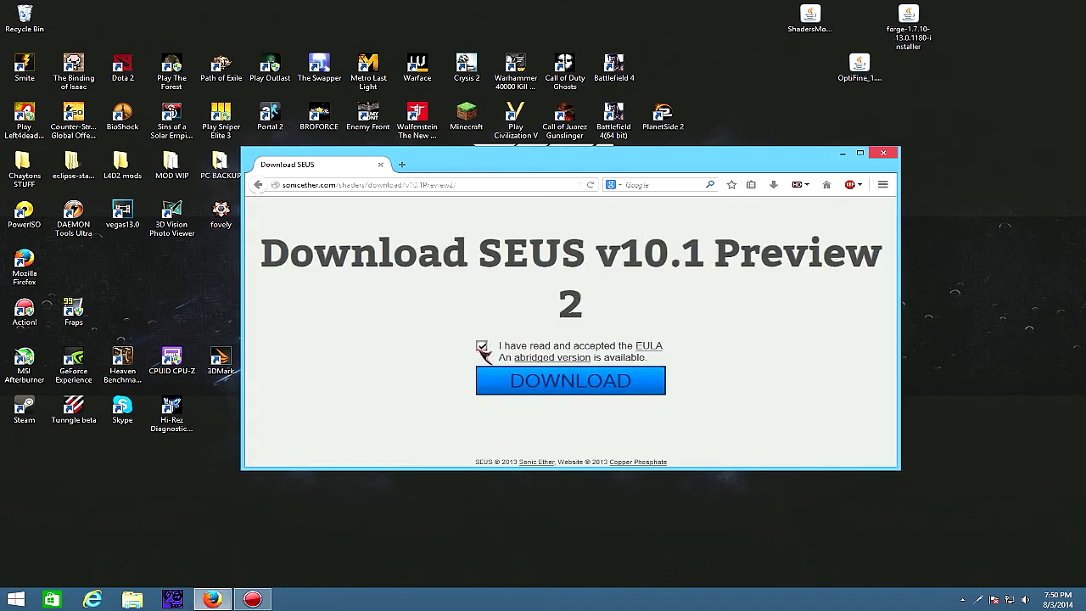
{"action": "left_click", "coordinate": [539, 387]}
{"action": "left_click", "coordinate": [994, 553]}
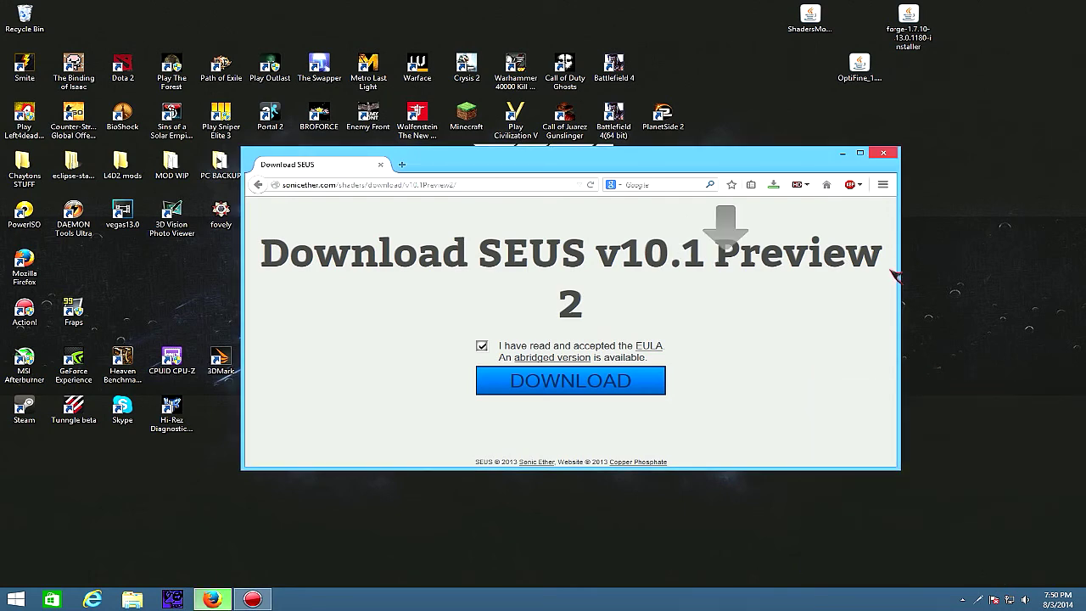
{"action": "left_click", "coordinate": [773, 184]}
{"action": "left_click_drag", "start_coordinate": [762, 99], "coordinate": [562, 269]}
{"action": "left_click", "coordinate": [887, 154]}
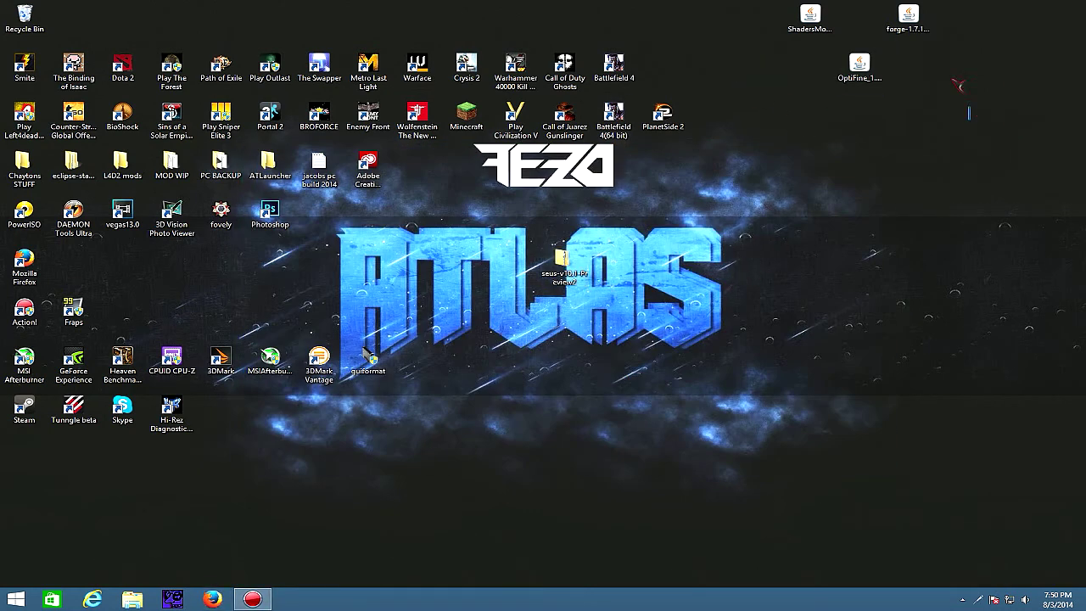
Group the ShadersMod, OptiFine and Forge files beside the SEUS archive in the middle of the desktop
{"action": "left_click_drag", "start_coordinate": [972, 120], "coordinate": [614, 263]}
{"action": "left_click", "coordinate": [822, 312]}
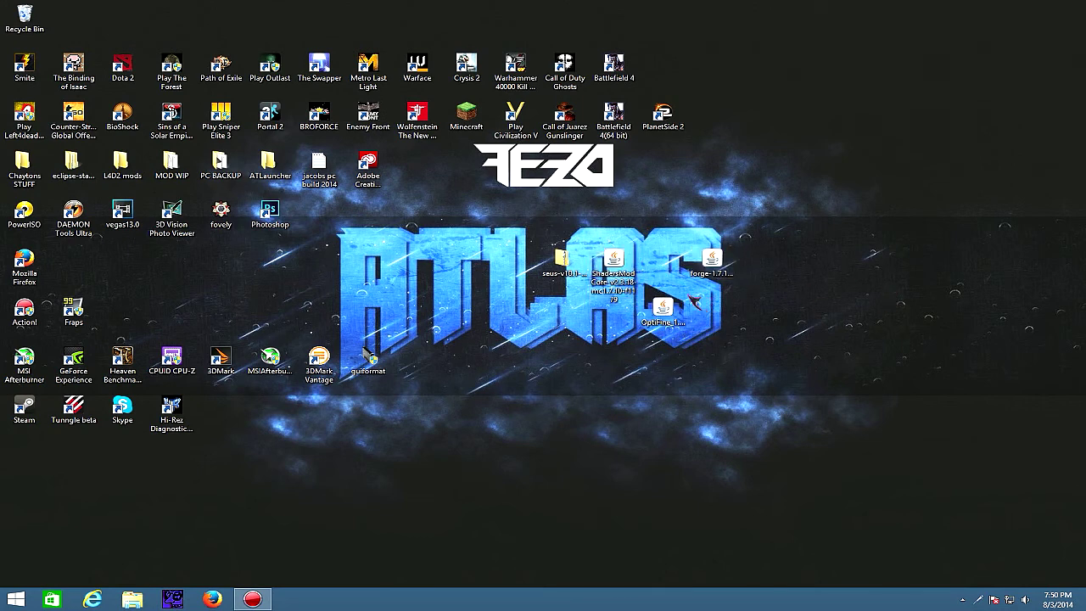
{"action": "left_click_drag", "start_coordinate": [667, 324], "coordinate": [578, 327]}
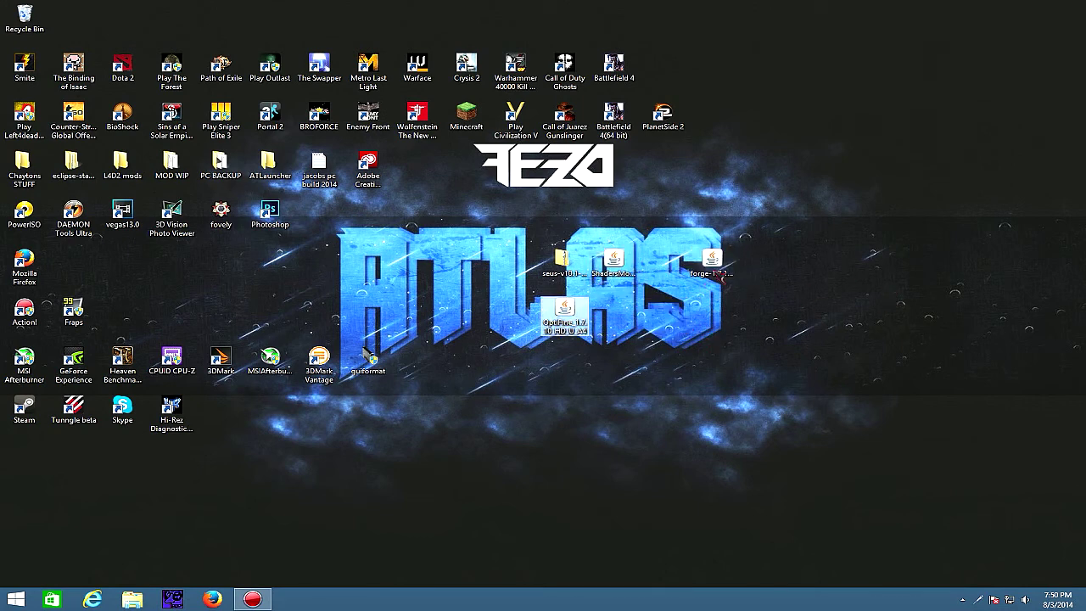
{"action": "left_click_drag", "start_coordinate": [711, 260], "coordinate": [614, 315]}
Run the Forge 1.7.10 installer from the desktop and install the Forge 10.13.0.1180 client
{"action": "left_click", "coordinate": [632, 320]}
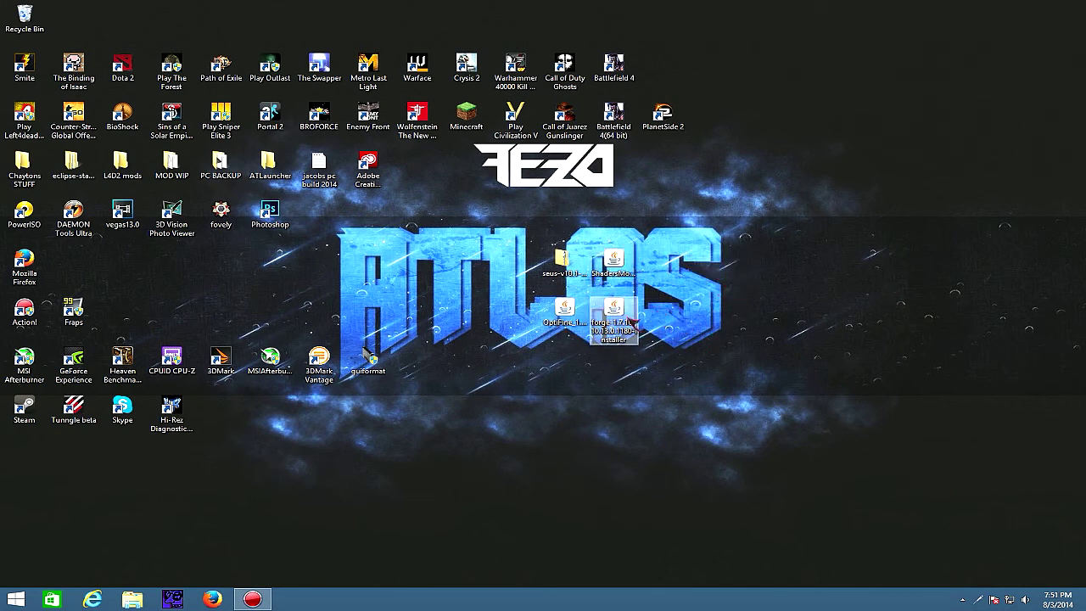
{"action": "double_click", "coordinate": [633, 315]}
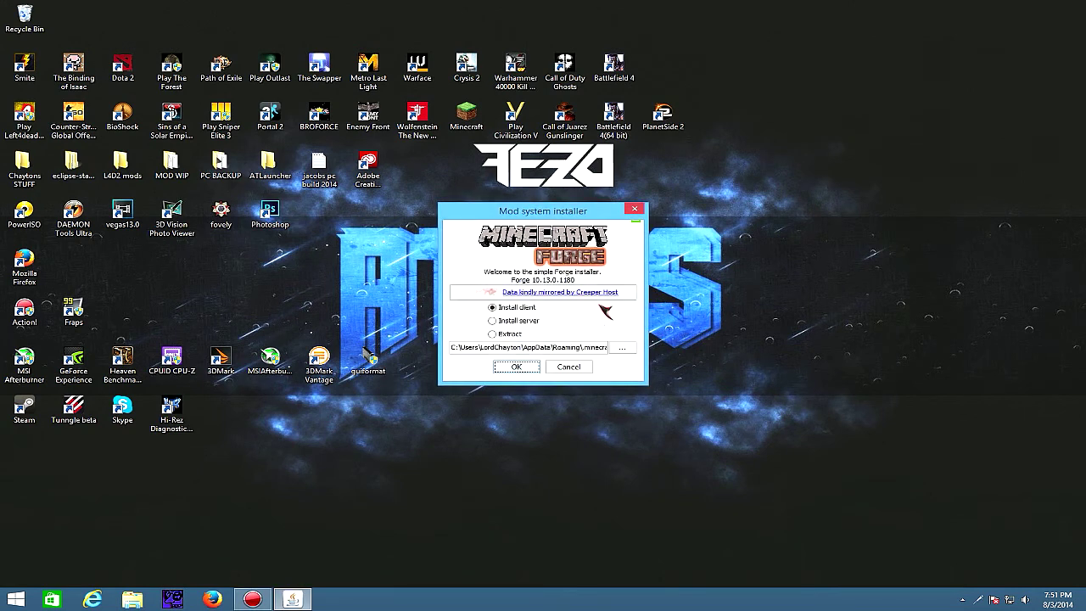
{"action": "left_click", "coordinate": [517, 366]}
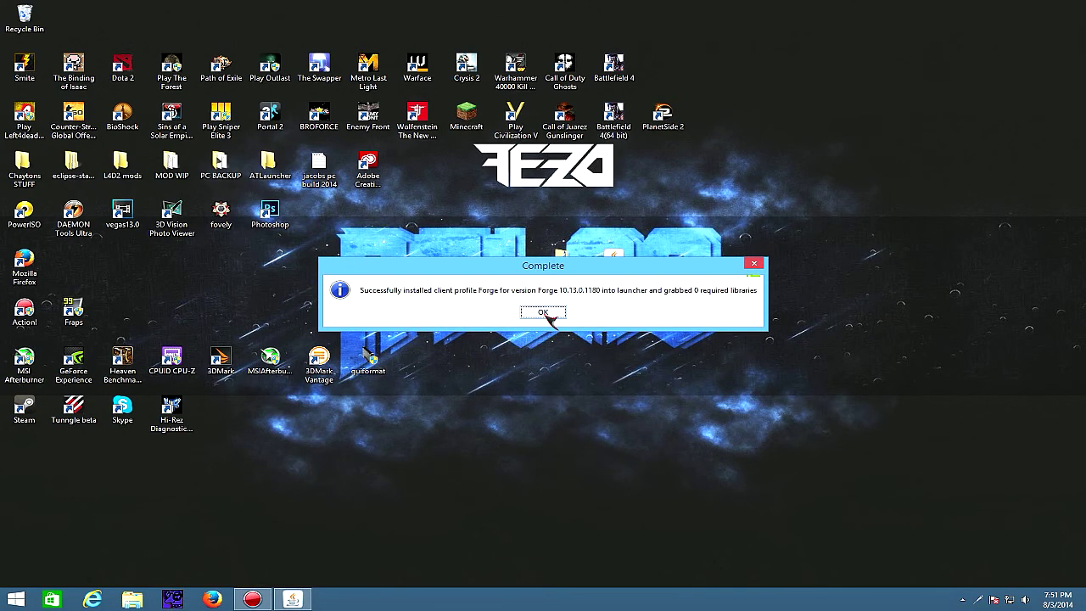
{"action": "left_click", "coordinate": [543, 313]}
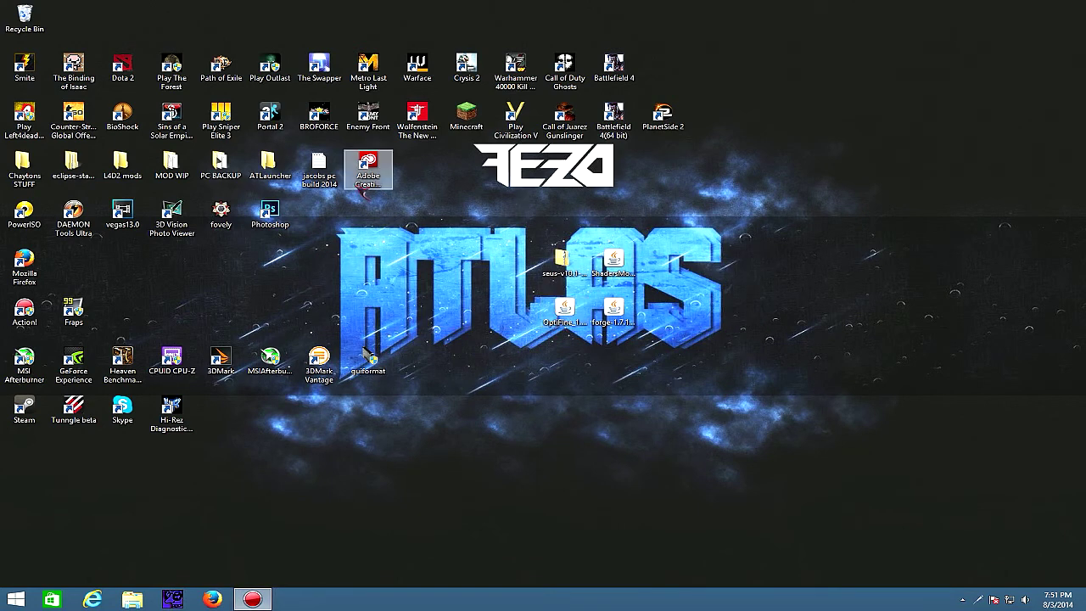
Start the Minecraft launcher, play once with the Forge profile and close the game from its title screen
{"action": "double_click", "coordinate": [466, 115]}
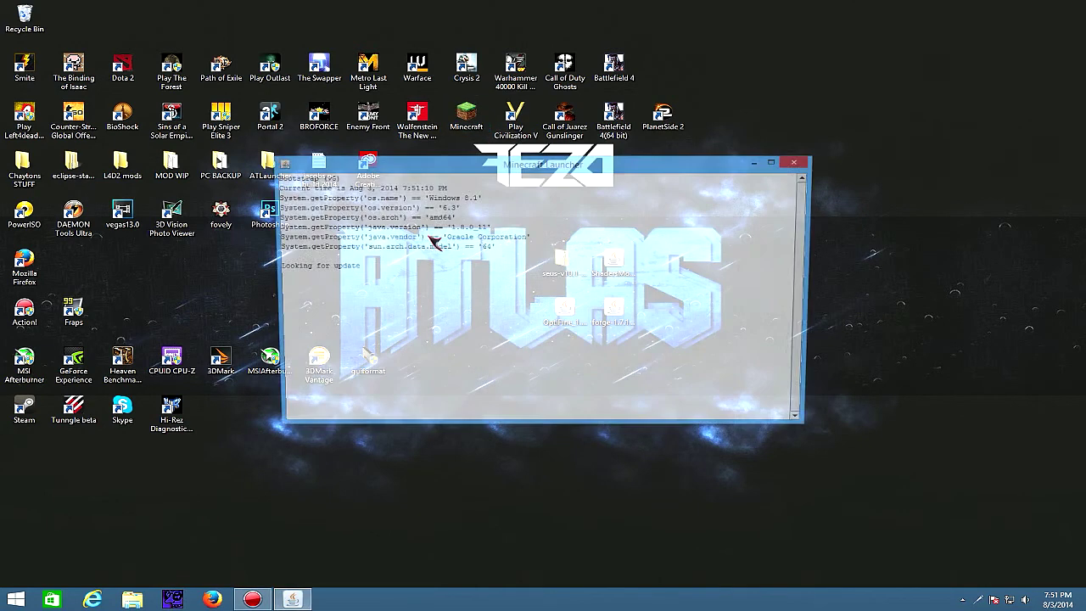
{"action": "left_click_drag", "start_coordinate": [513, 165], "coordinate": [549, 107]}
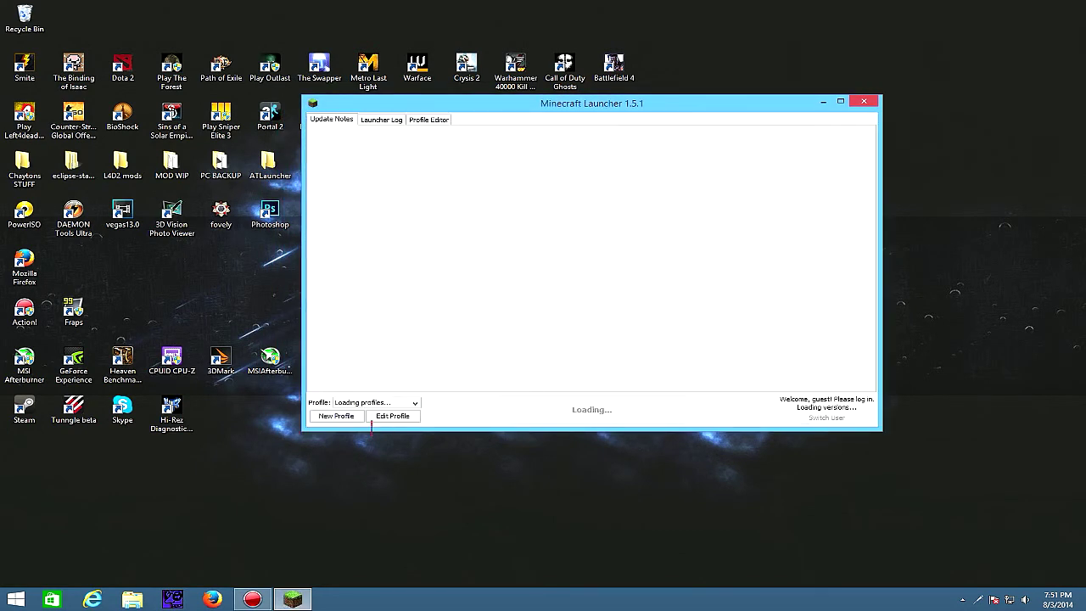
{"action": "left_click", "coordinate": [416, 404]}
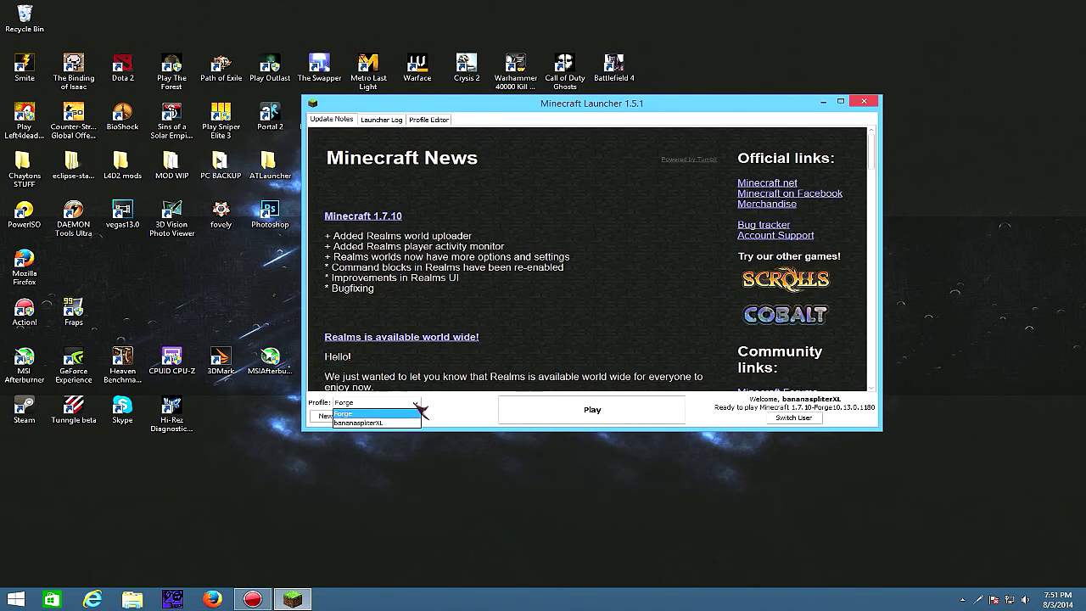
{"action": "left_click", "coordinate": [369, 418]}
{"action": "left_click", "coordinate": [519, 419]}
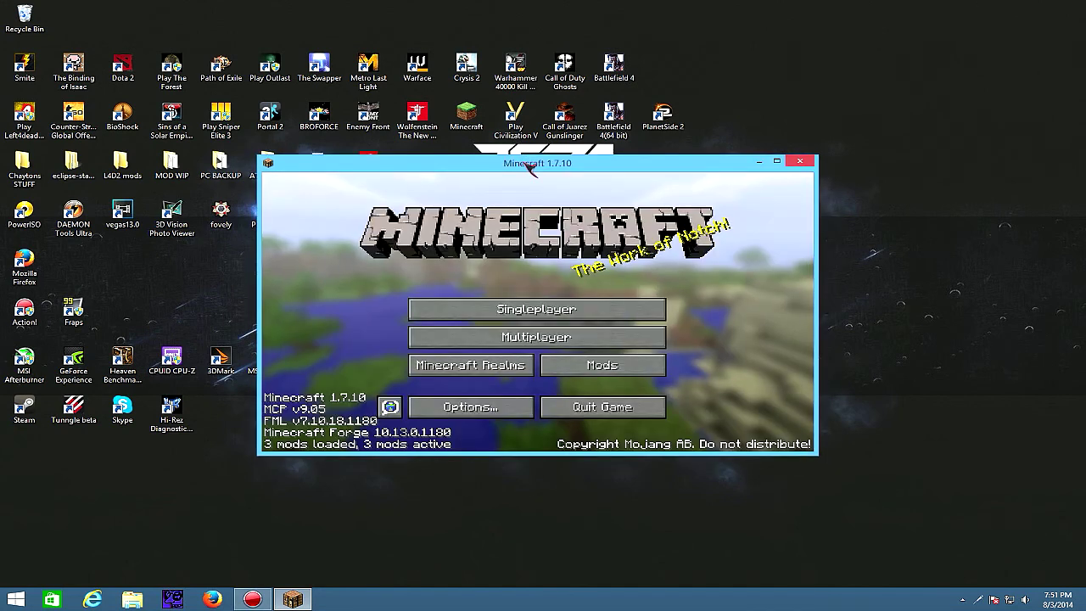
{"action": "left_click_drag", "start_coordinate": [528, 159], "coordinate": [532, 136]}
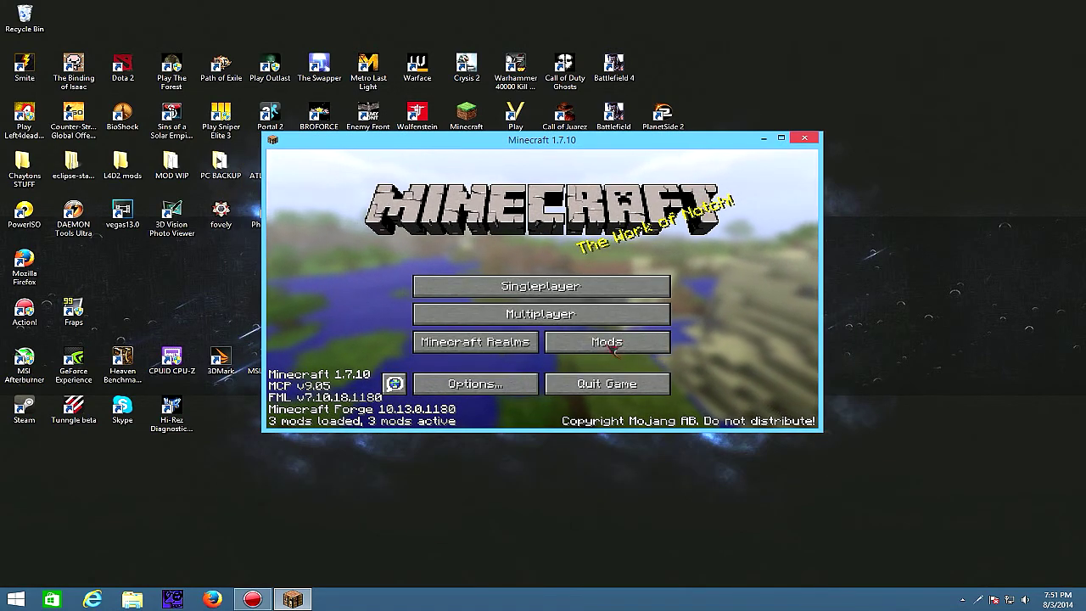
{"action": "left_click", "coordinate": [804, 137]}
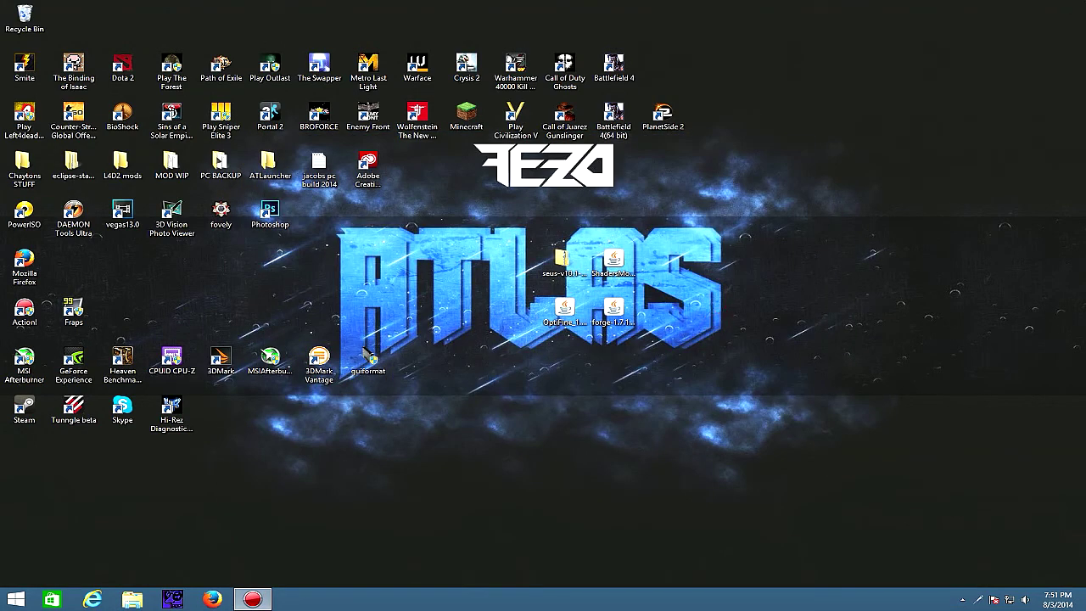
Find Run through Windows search, open %appdata% with it and go to the .minecraft mods folder
{"action": "mouse_move", "coordinate": [1085, 1]}
{"action": "mouse_move", "coordinate": [1082, 110]}
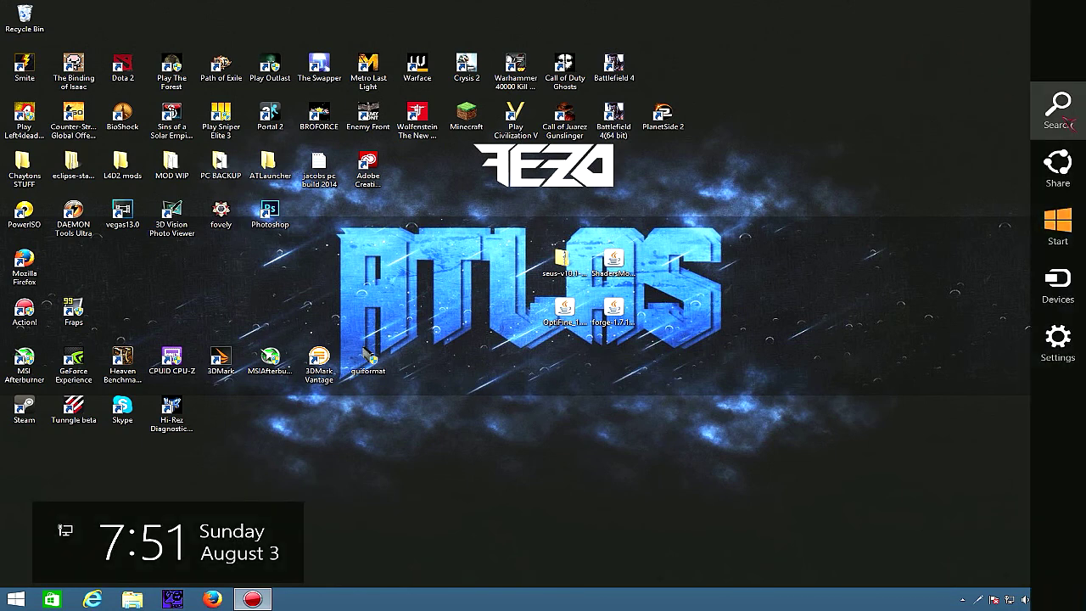
{"action": "left_click", "coordinate": [1059, 109]}
{"action": "type", "text": "r"}
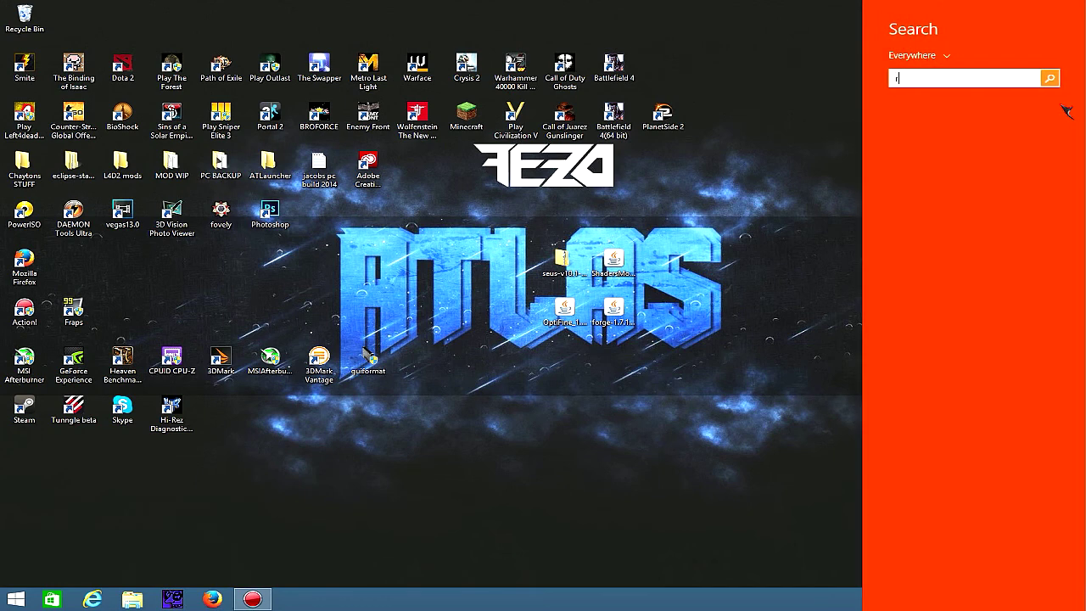
{"action": "type", "text": "un"}
{"action": "key", "text": "Return"}
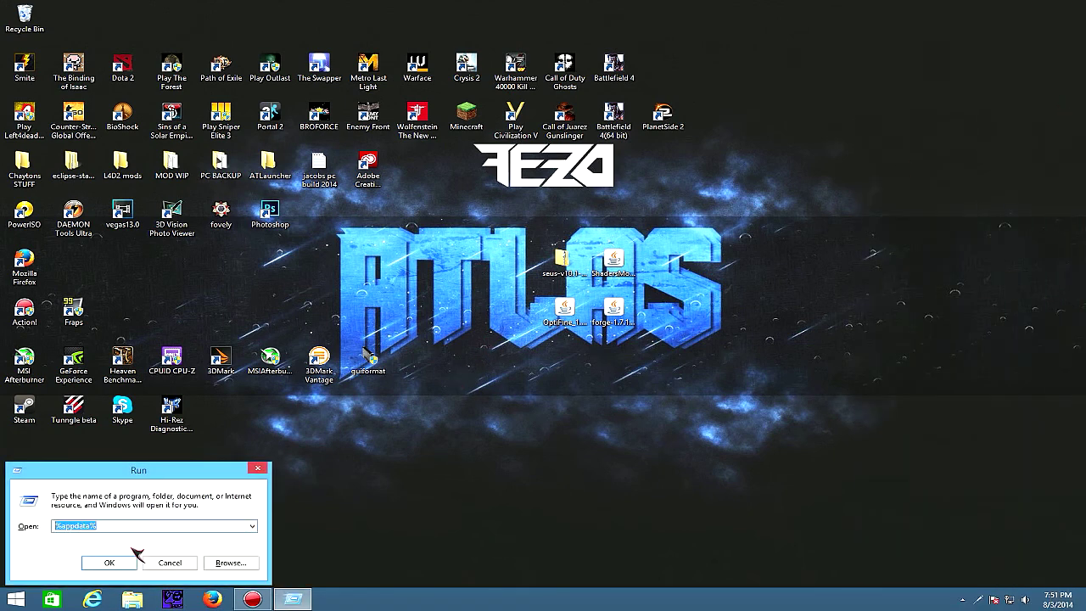
{"action": "left_click", "coordinate": [109, 562]}
{"action": "left_click", "coordinate": [264, 88]}
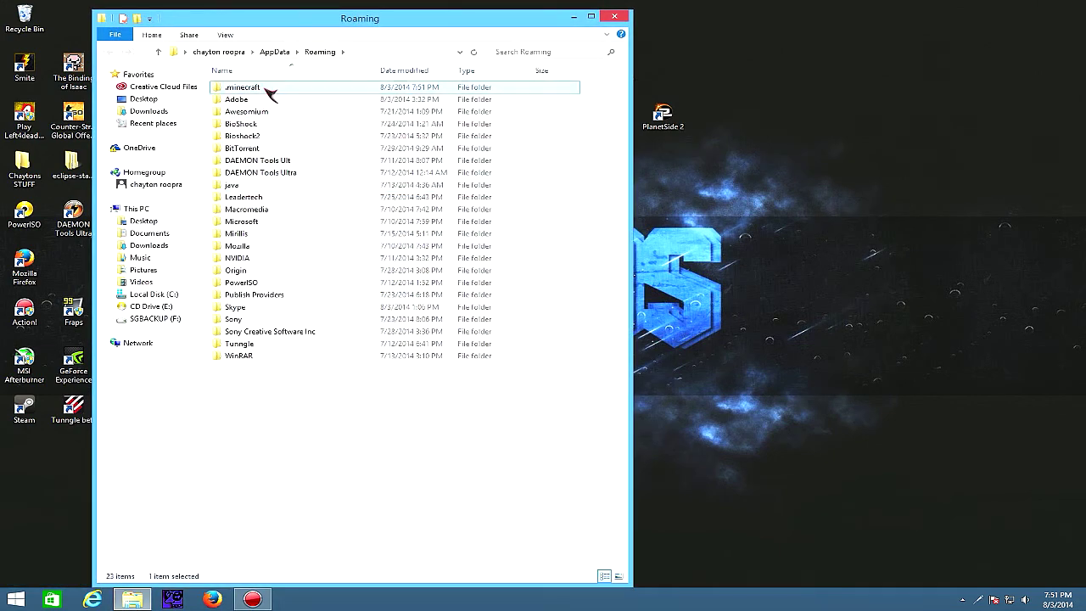
{"action": "double_click", "coordinate": [264, 89]}
{"action": "double_click", "coordinate": [287, 137]}
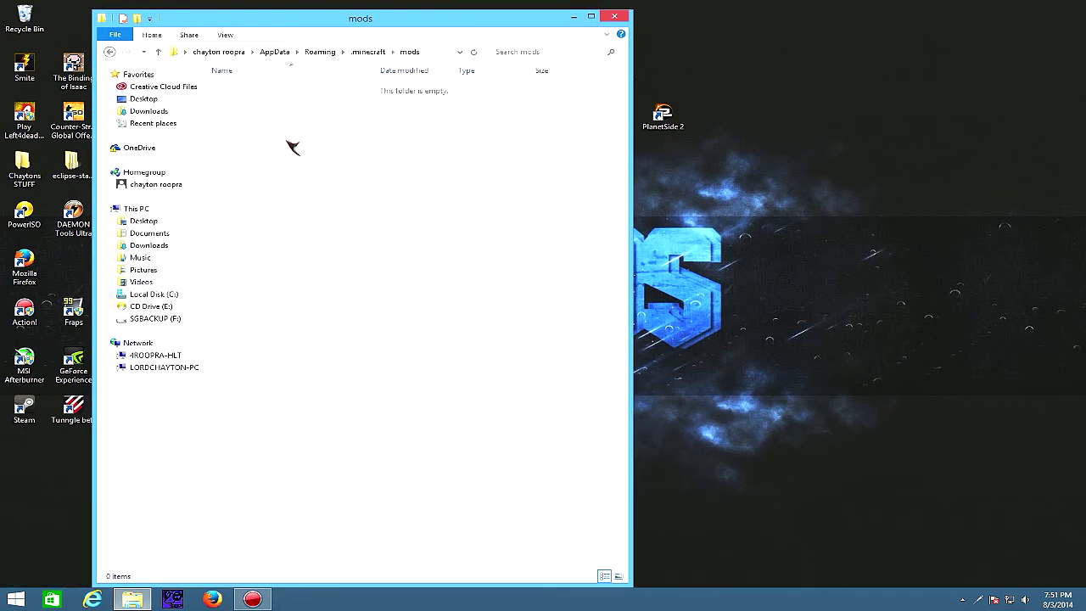
Move the OptiFine and ShadersMod jars from the desktop into the mods folder and close the folder
{"action": "left_click_drag", "start_coordinate": [312, 11], "coordinate": [671, 23]}
{"action": "left_click_drag", "start_coordinate": [495, 37], "coordinate": [449, 102]}
{"action": "left_click_drag", "start_coordinate": [629, 274], "coordinate": [827, 226]}
{"action": "left_click_drag", "start_coordinate": [616, 313], "coordinate": [862, 77]}
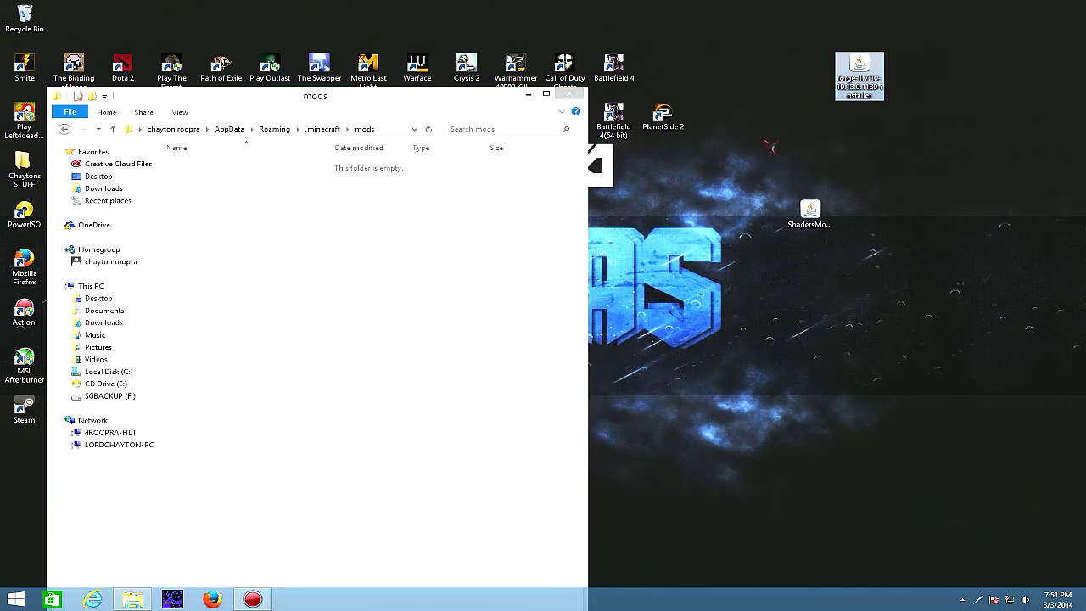
{"action": "left_click_drag", "start_coordinate": [820, 211], "coordinate": [820, 254]}
{"action": "left_click_drag", "start_coordinate": [442, 96], "coordinate": [291, 98]}
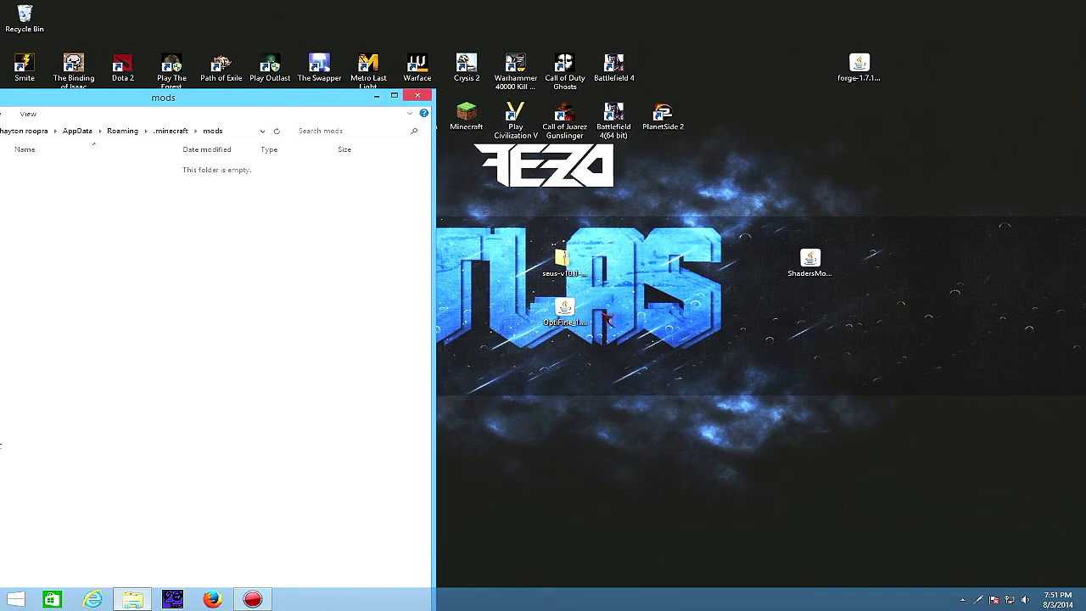
{"action": "left_click_drag", "start_coordinate": [578, 321], "coordinate": [823, 327]}
{"action": "left_click_drag", "start_coordinate": [930, 363], "coordinate": [344, 244]}
{"action": "left_click_drag", "start_coordinate": [336, 107], "coordinate": [700, 162]}
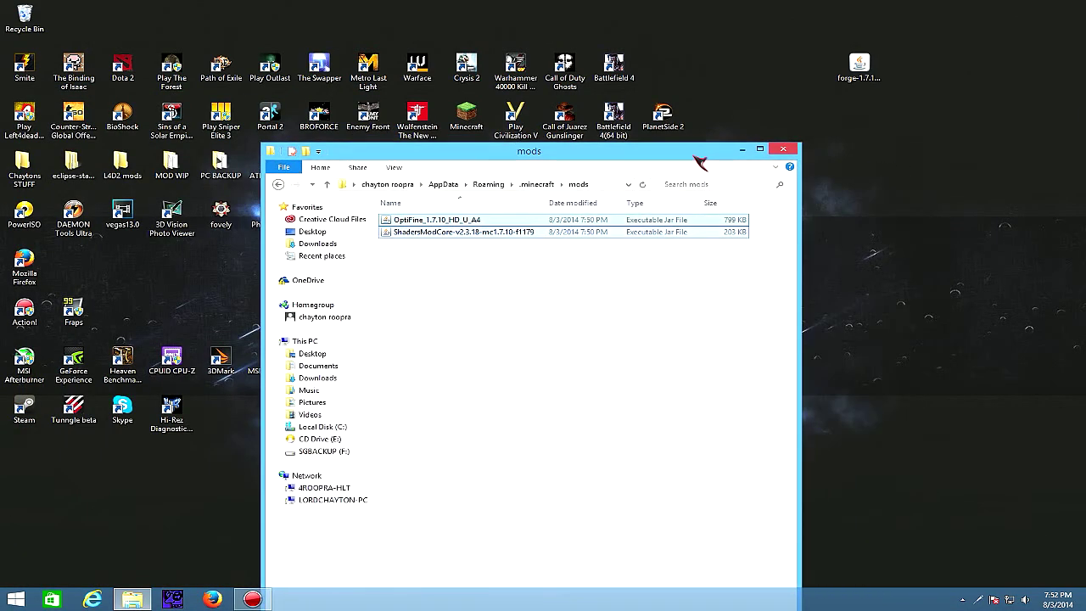
{"action": "left_click", "coordinate": [781, 150]}
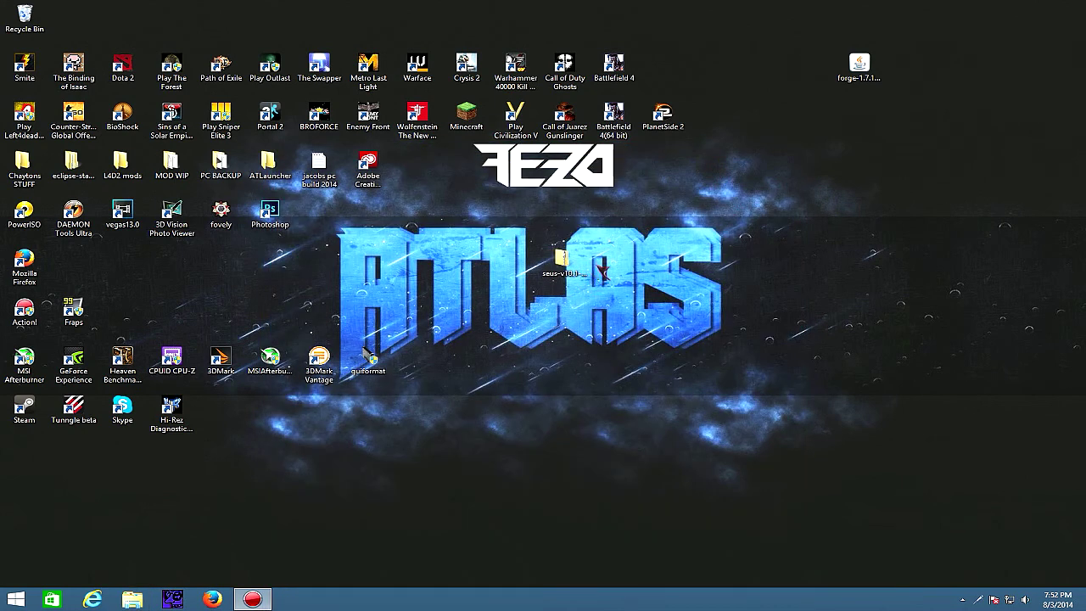
Place the SEUS archive below the Forge installer on the desktop and start the Minecraft launcher
{"action": "mouse_move", "coordinate": [538, 262]}
{"action": "left_mouse_down"}
{"action": "mouse_move", "coordinate": [873, 147]}
{"action": "mouse_move", "coordinate": [622, 252]}
{"action": "mouse_move", "coordinate": [861, 124]}
{"action": "left_mouse_up"}
{"action": "left_click", "coordinate": [790, 179]}
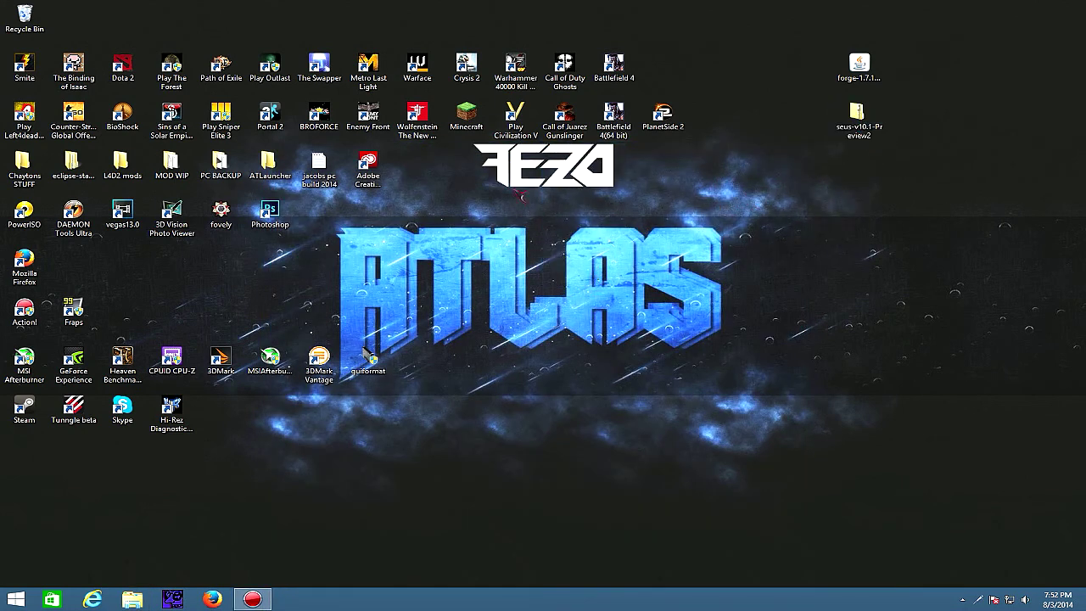
{"action": "double_click", "coordinate": [467, 118]}
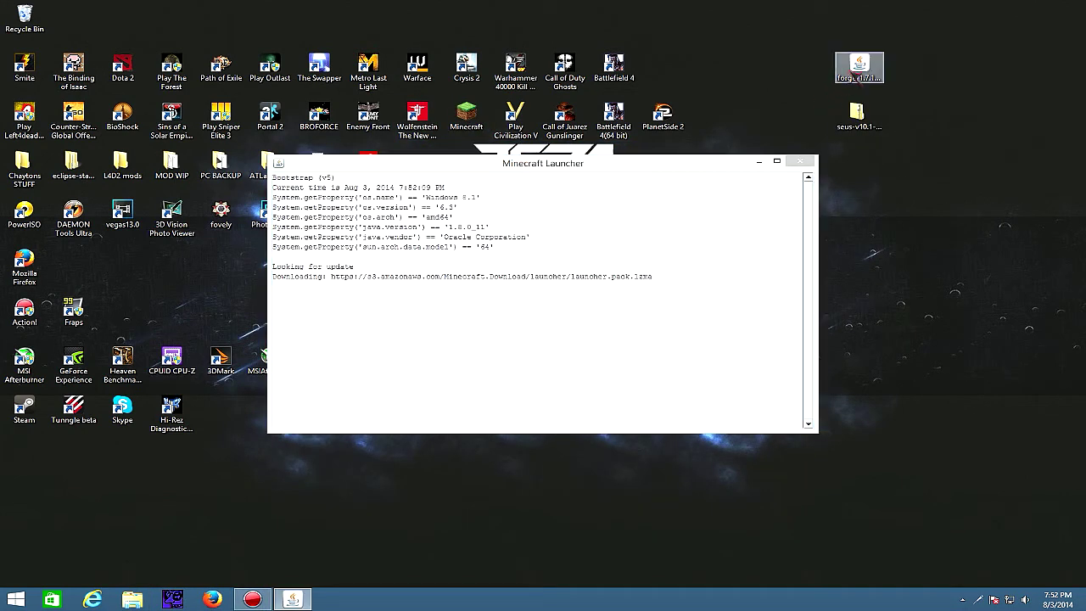
Delete the Forge installer from the desktop and permanently empty the Recycle Bin
{"action": "right_click", "coordinate": [24, 17]}
{"action": "left_click", "coordinate": [70, 31]}
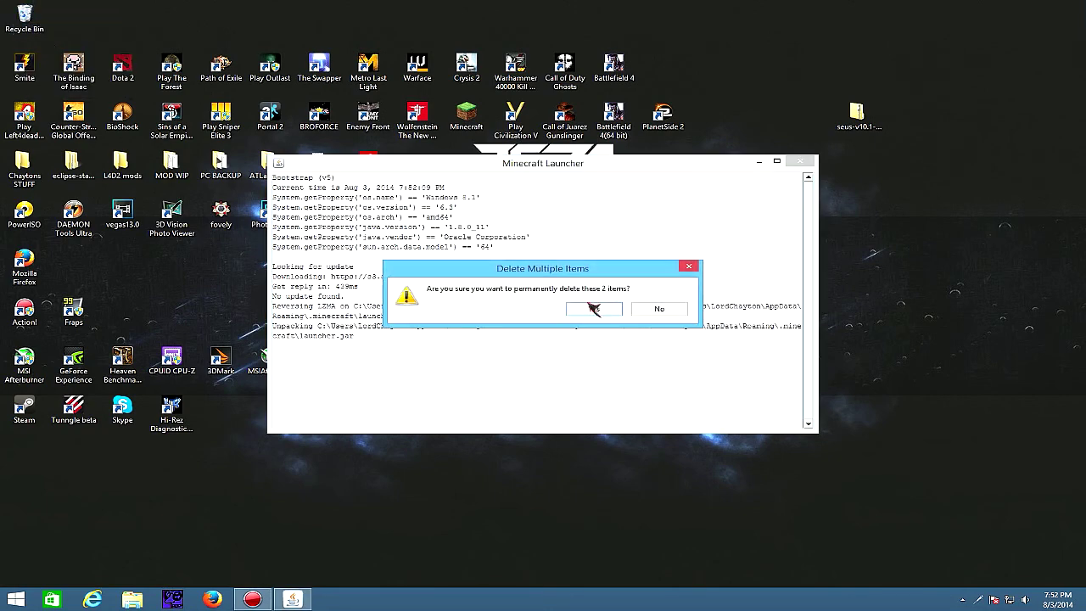
{"action": "left_click", "coordinate": [580, 308]}
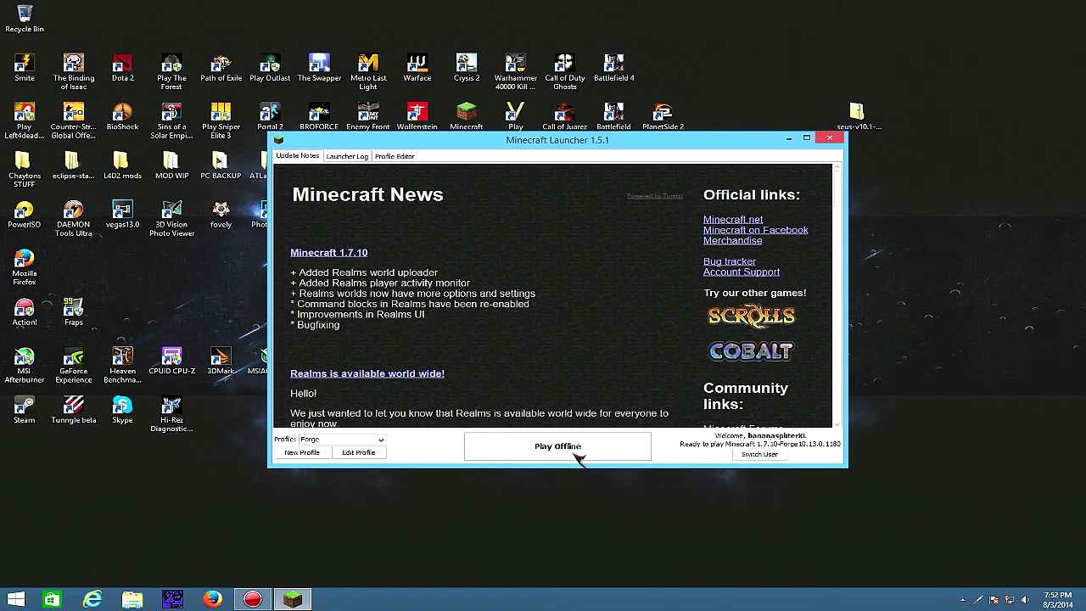
Launch the game offline with the Forge profile and open its list of installed mods
{"action": "left_click", "coordinate": [577, 450]}
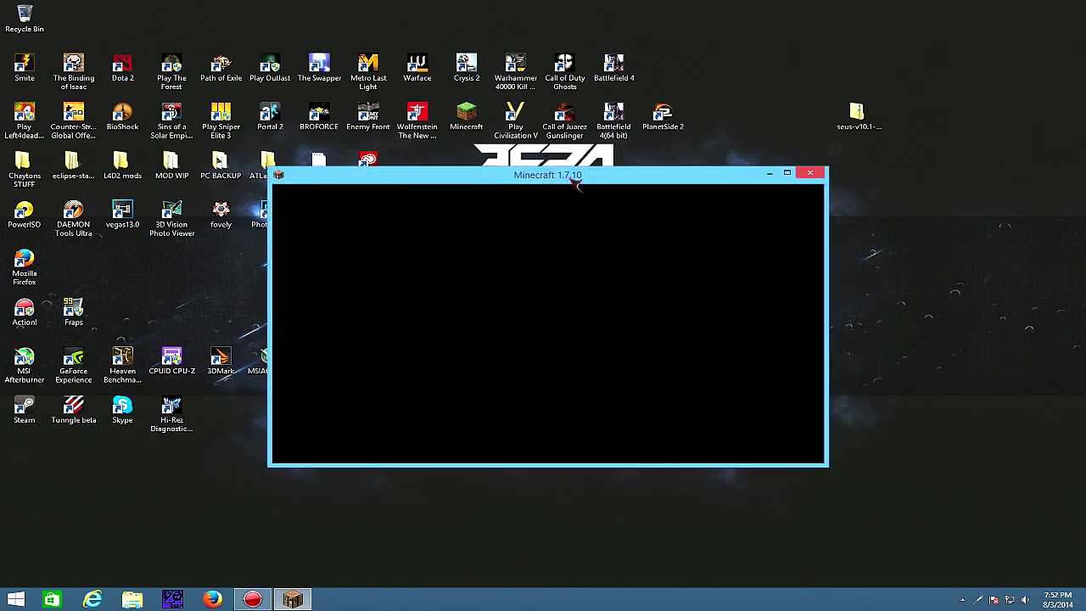
{"action": "left_click_drag", "start_coordinate": [580, 180], "coordinate": [567, 144]}
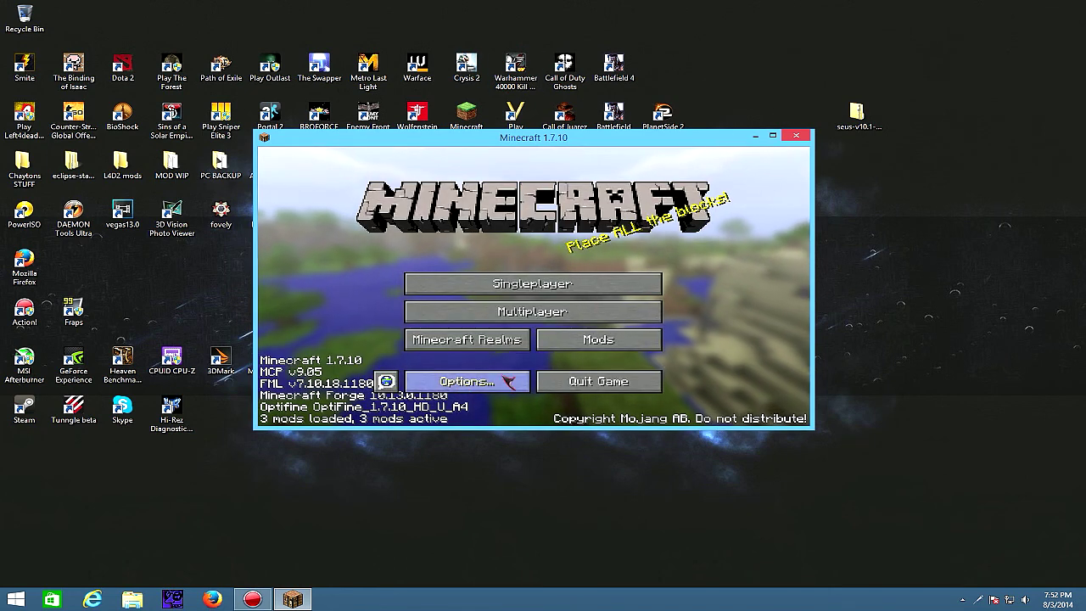
{"action": "left_click", "coordinate": [609, 341]}
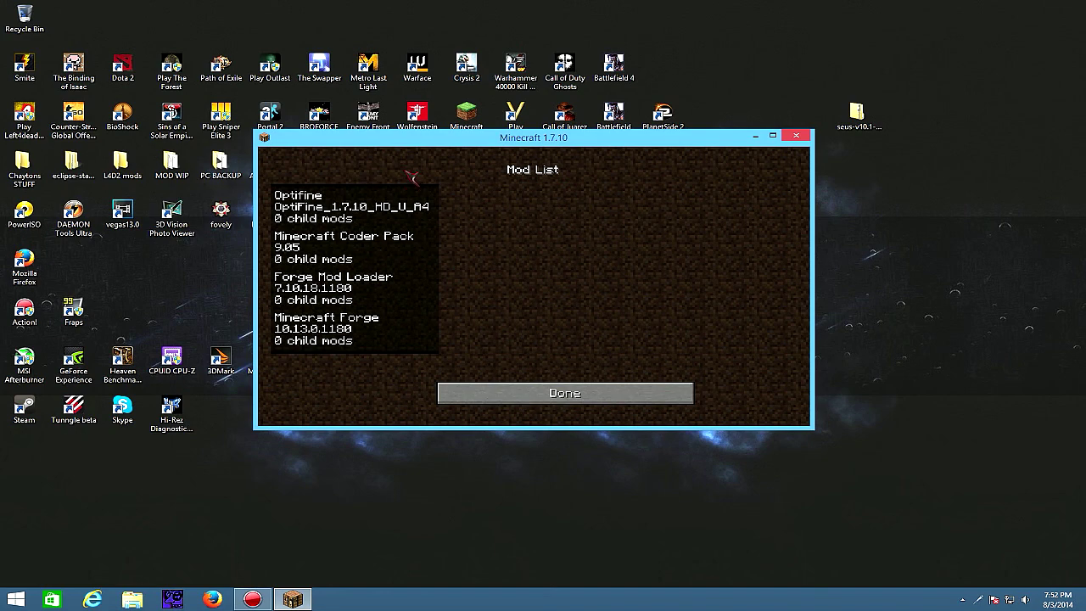
Leave the mod list and open the Shaders settings in the game options
{"action": "left_click", "coordinate": [501, 387]}
{"action": "left_click", "coordinate": [502, 384]}
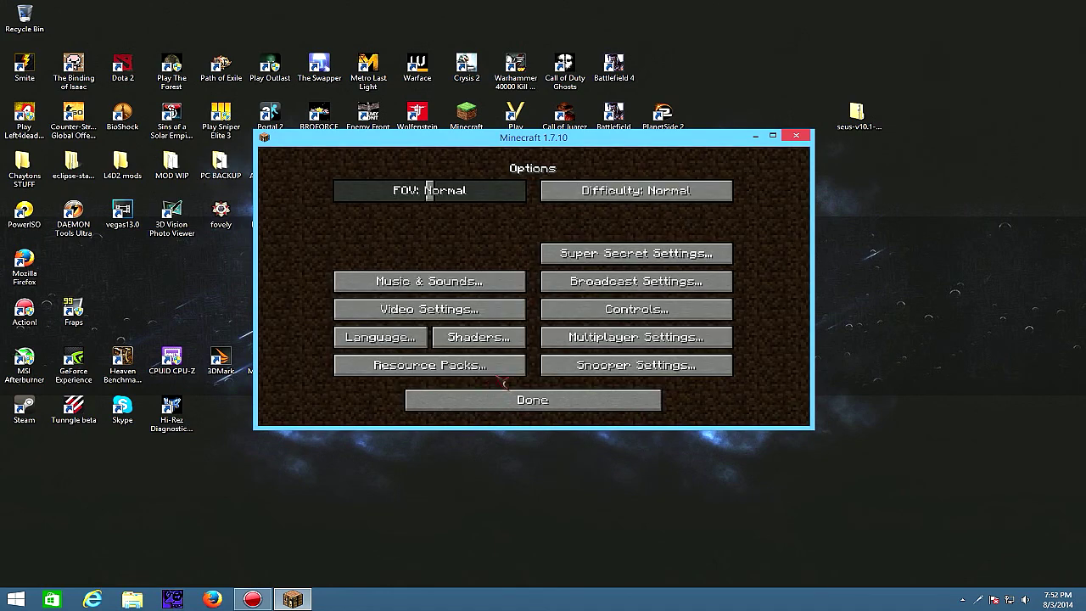
{"action": "left_click", "coordinate": [472, 336]}
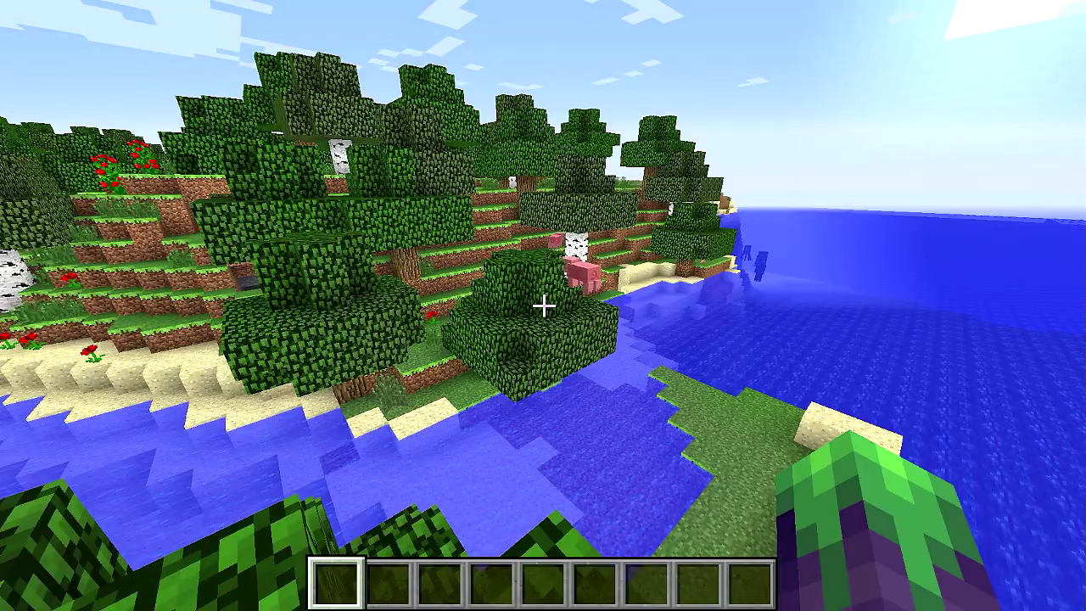
Activate the seus-v10.1-Preview2.zip shader pack from inside the world and return to the game
{"action": "key", "text": "w"}
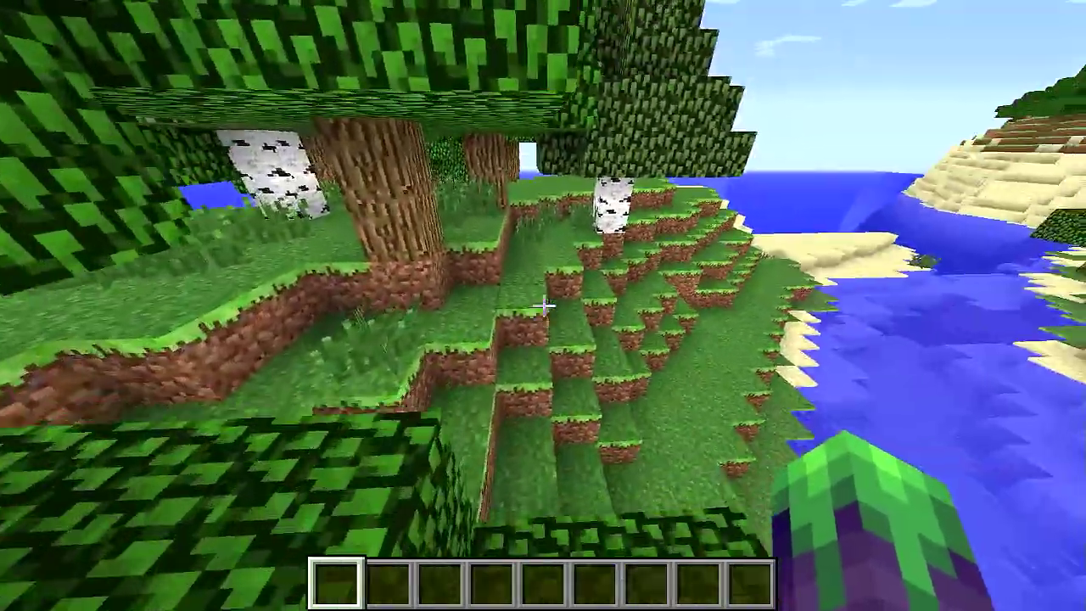
{"action": "key", "text": "Escape"}
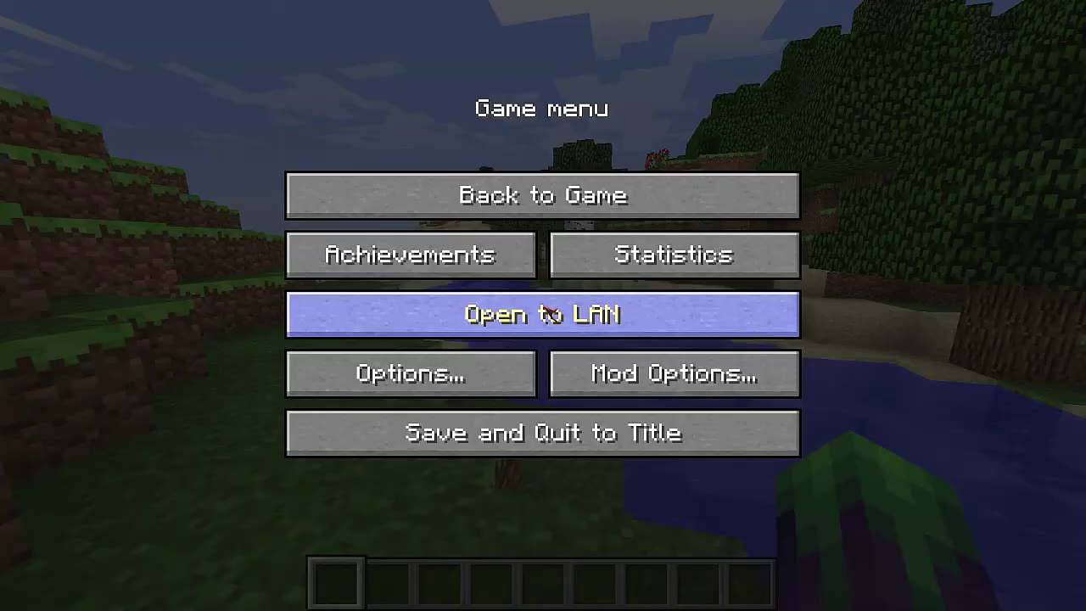
{"action": "left_click", "coordinate": [480, 383]}
{"action": "left_click", "coordinate": [452, 409]}
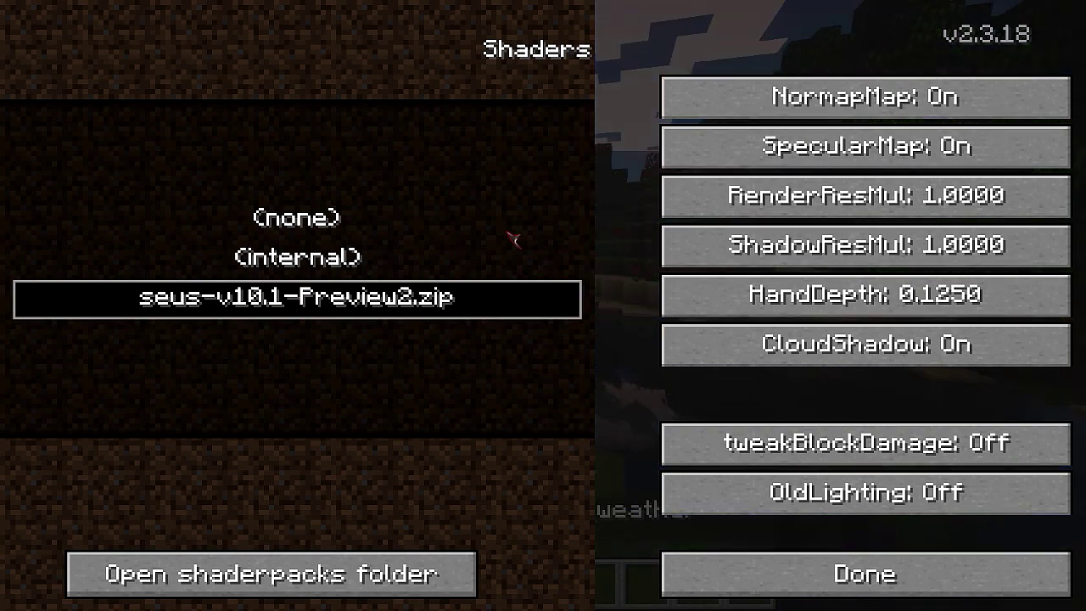
{"action": "key", "text": "Escape"}
{"action": "key", "text": "Escape"}
{"action": "key", "text": "Escape"}
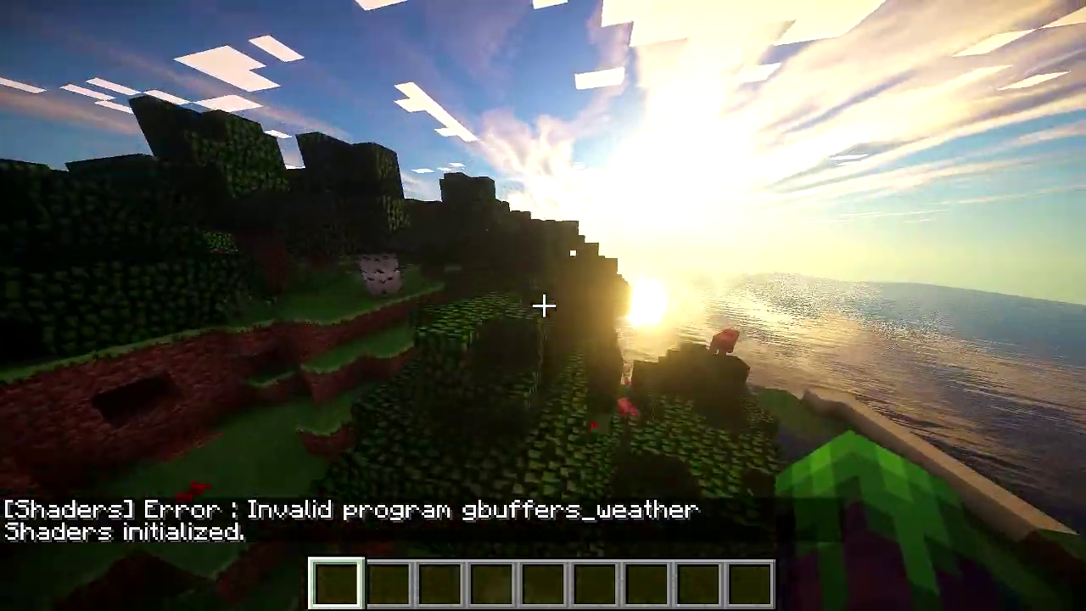
Move through the world to examine how the SEUS shaders render the sunlight, water, clouds and foliage
{"action": "key", "text": "w"}
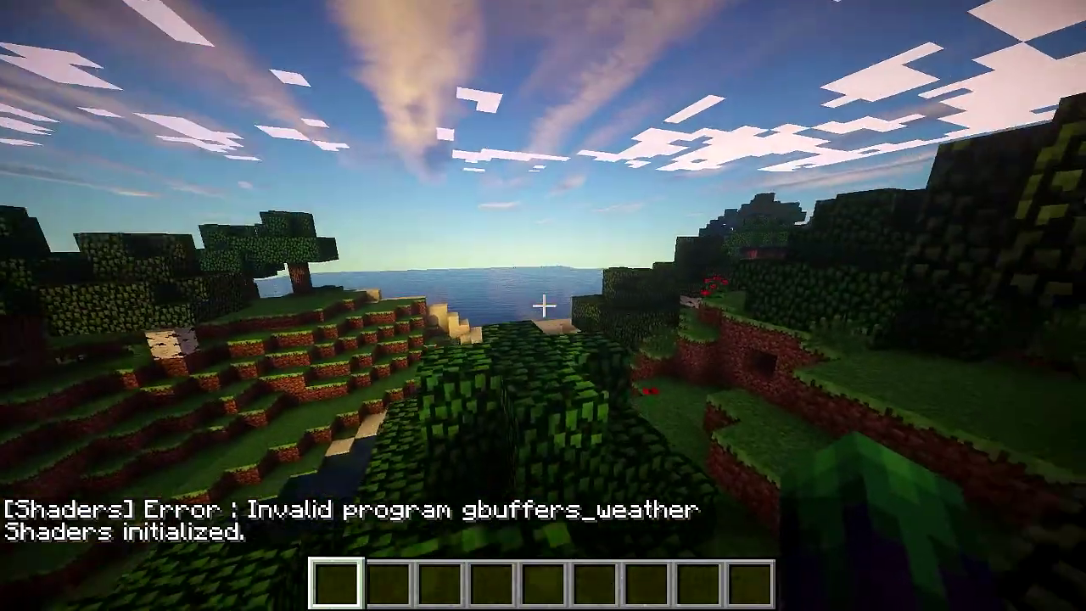
{"action": "key", "text": "w"}
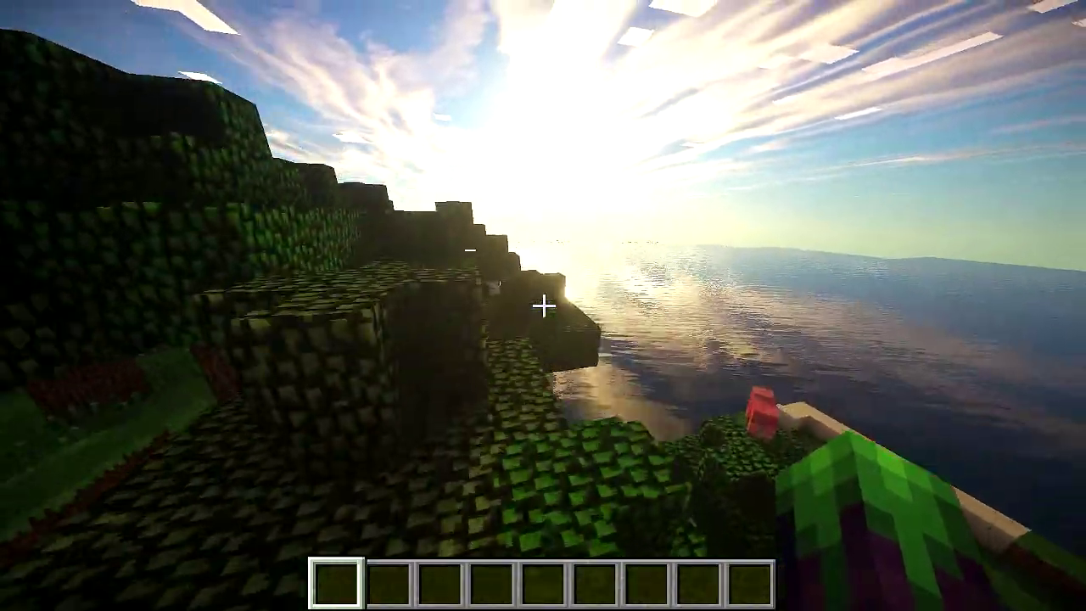
{"action": "key", "text": "w"}
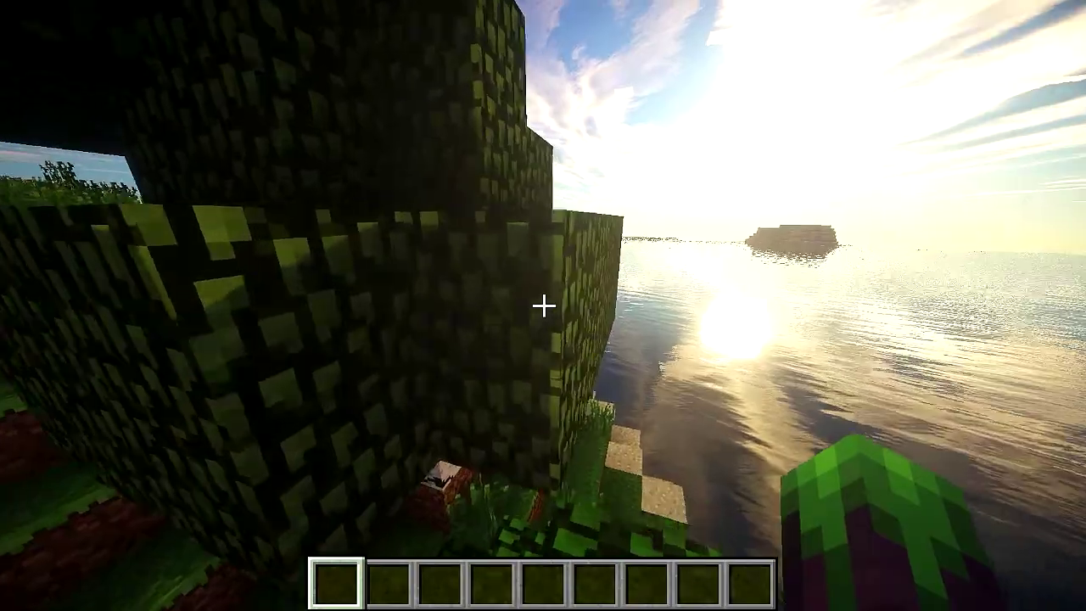
{"action": "key", "text": "w"}
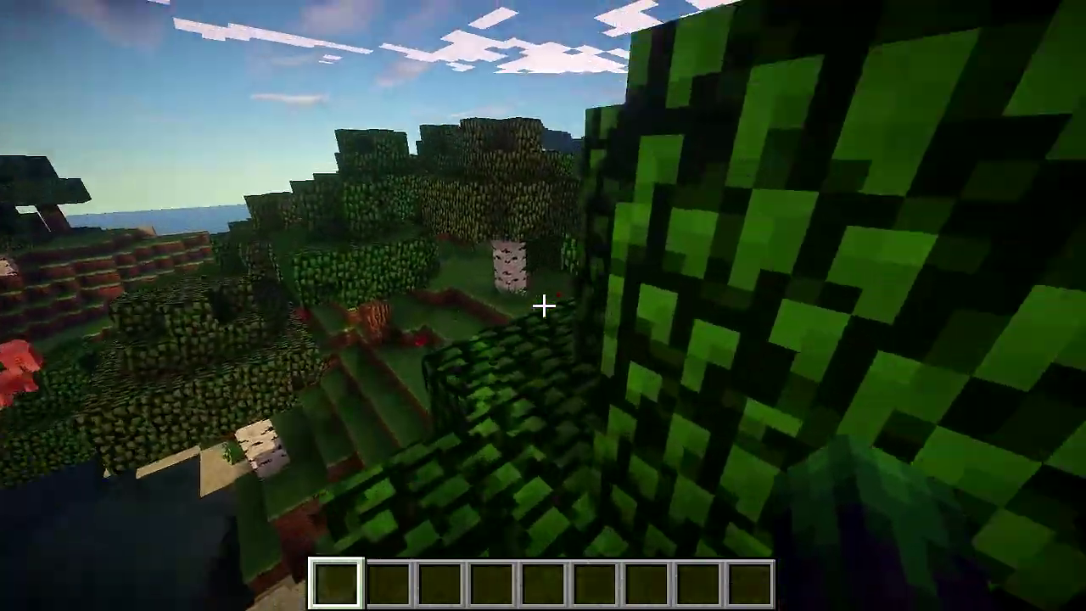
{"action": "key", "text": "w"}
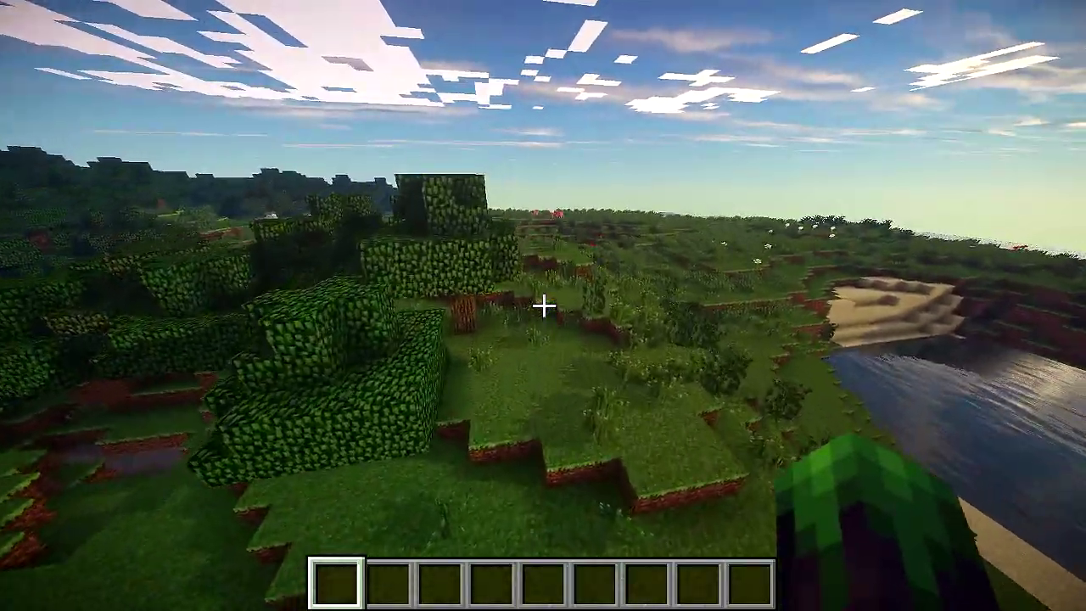
{"action": "key", "text": "w"}
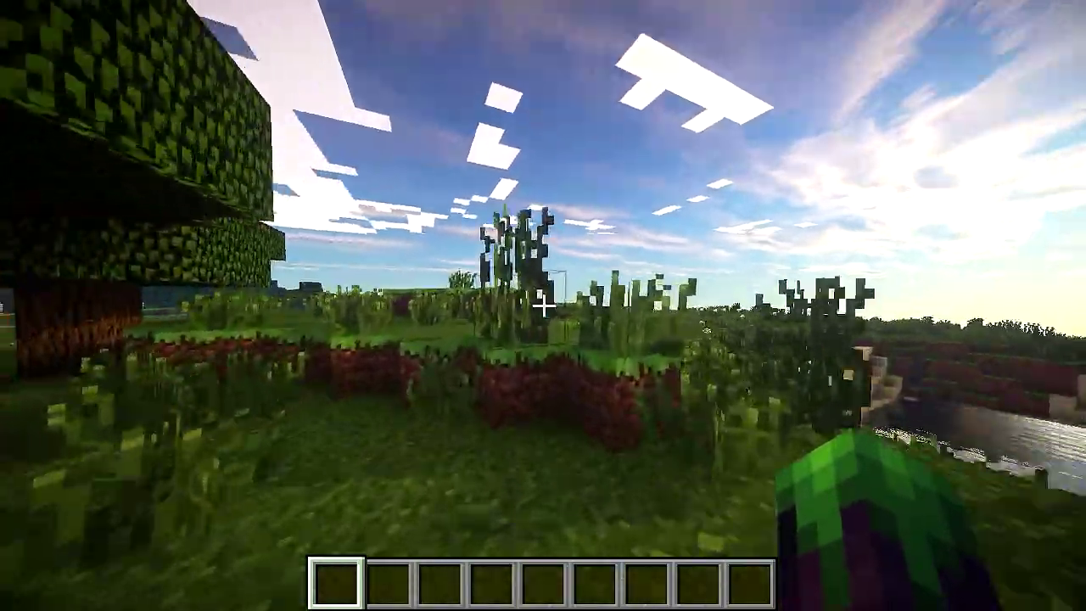